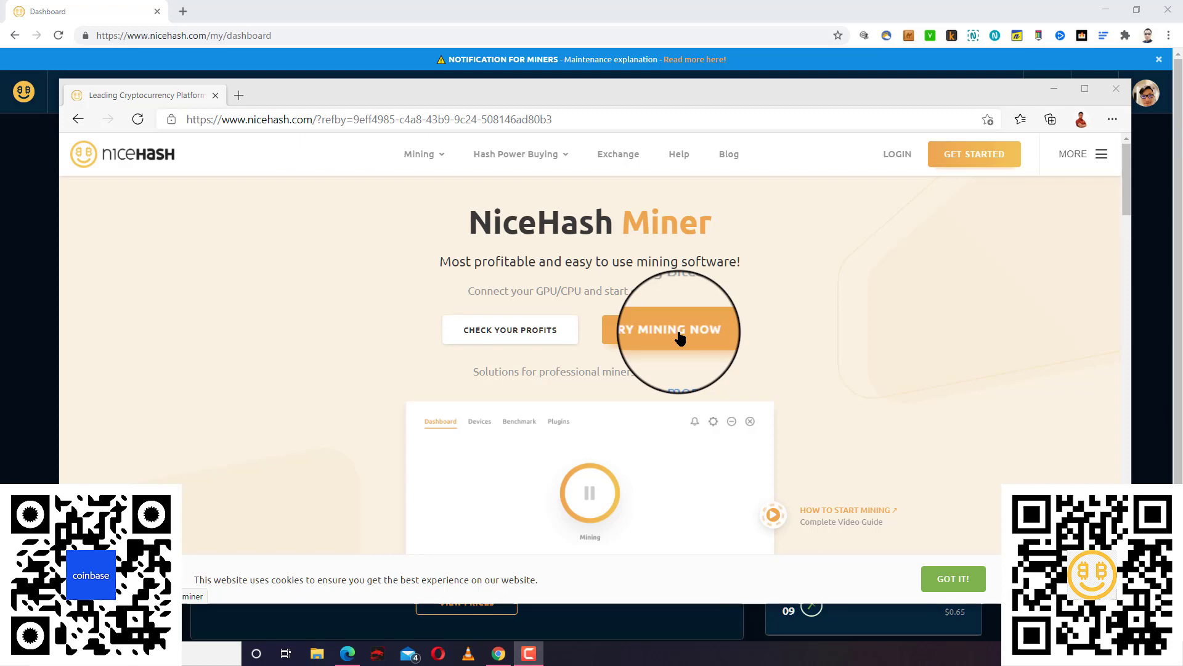
Open the Try Mining Now page on the NiceHash site, review the QuickMiner information full-screen, and return to the account dashboard.
{"action": "left_click", "coordinate": [680, 337]}
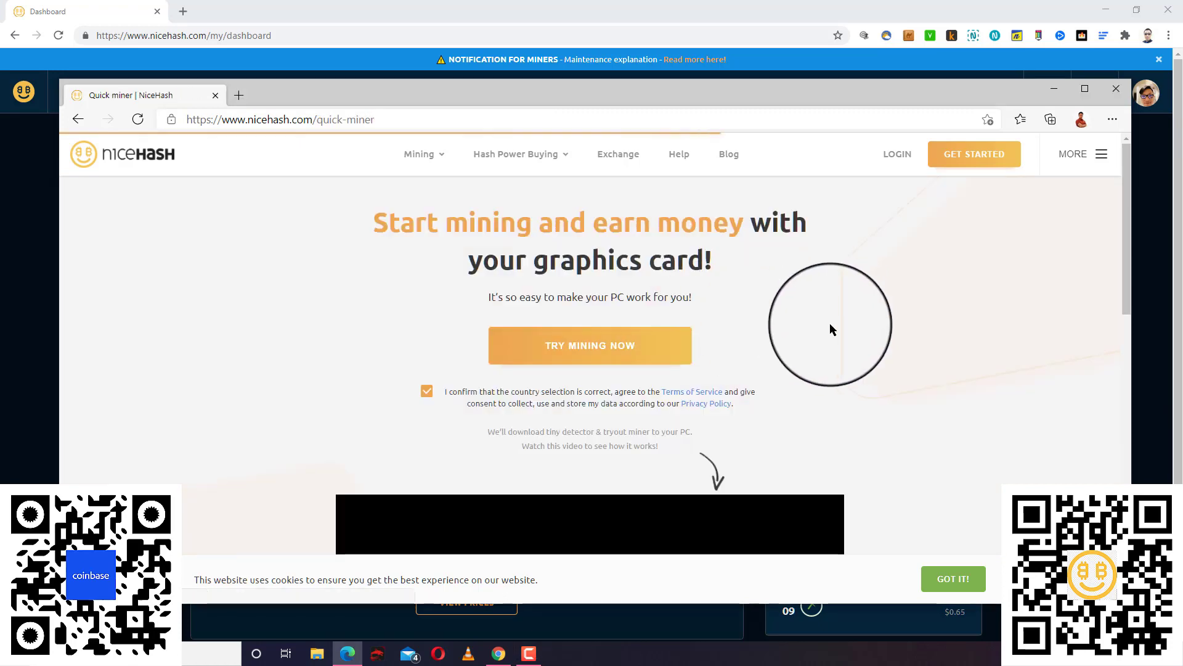
{"action": "scroll", "coordinate": [818, 361], "scroll_direction": "down", "scroll_amount": 1}
{"action": "scroll", "coordinate": [816, 360], "scroll_direction": "up", "scroll_amount": 1}
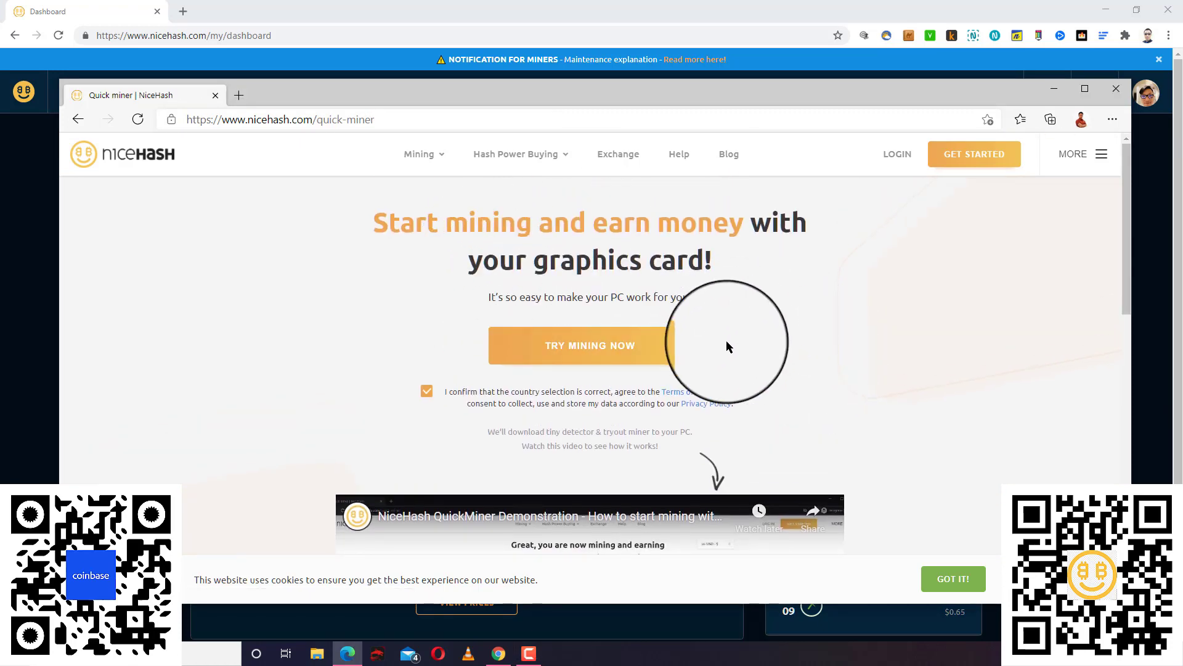
{"action": "left_click", "coordinate": [1078, 104]}
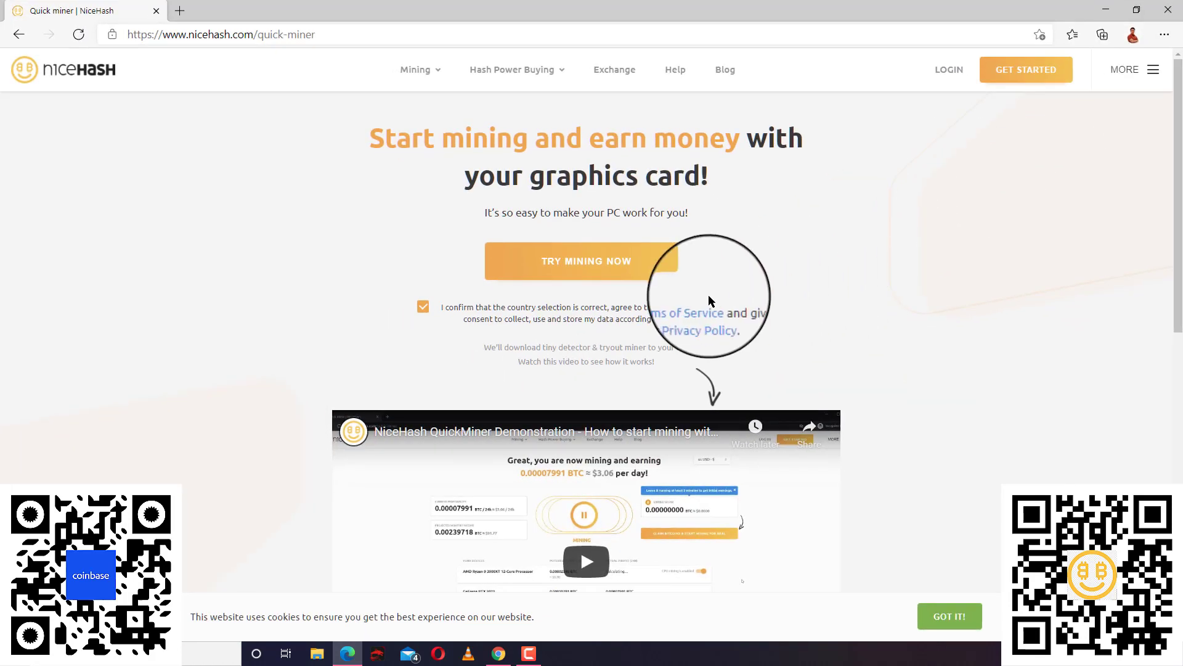
{"action": "scroll", "coordinate": [604, 296], "scroll_direction": "down", "scroll_amount": 5}
{"action": "scroll", "coordinate": [574, 246], "scroll_direction": "up", "scroll_amount": 3}
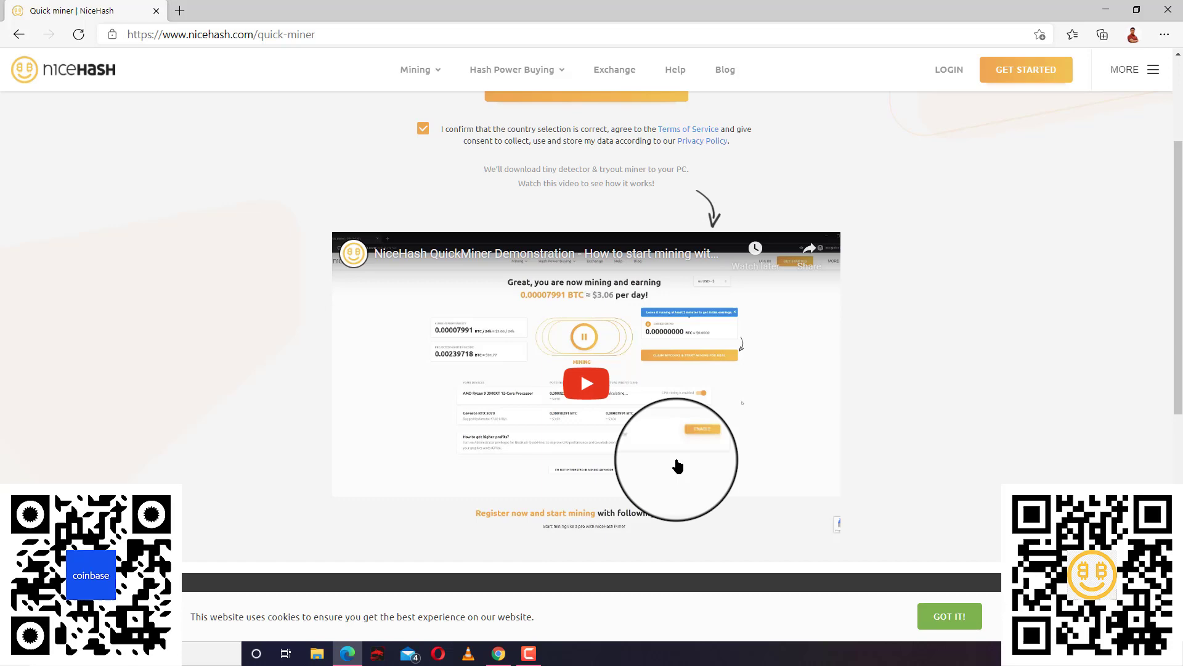
{"action": "scroll", "coordinate": [678, 465], "scroll_direction": "up", "scroll_amount": 3}
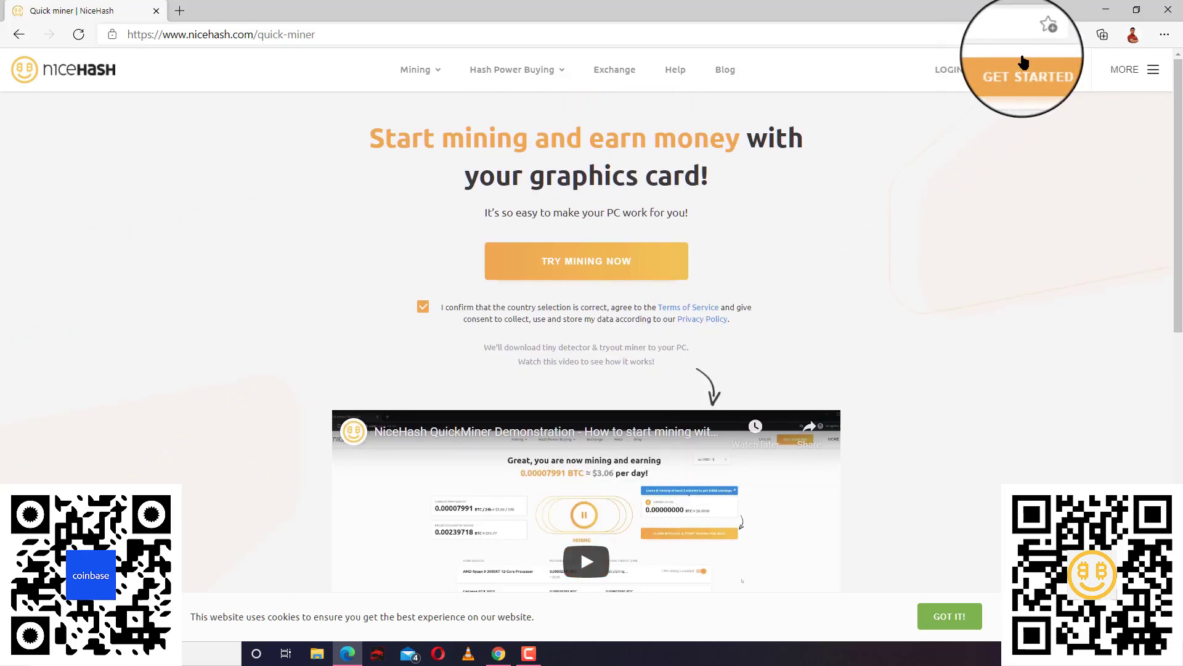
{"action": "left_click", "coordinate": [1106, 13]}
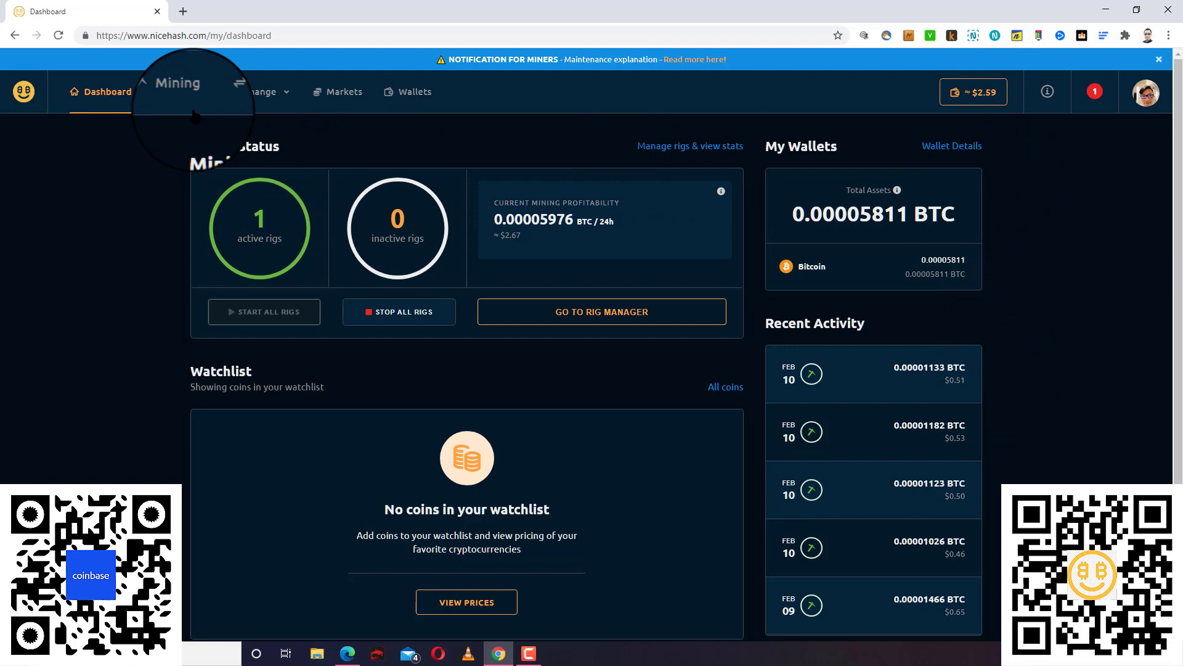
From the mining rig manager, open the miner download options and select NiceHash Miner.
{"action": "left_click", "coordinate": [176, 100]}
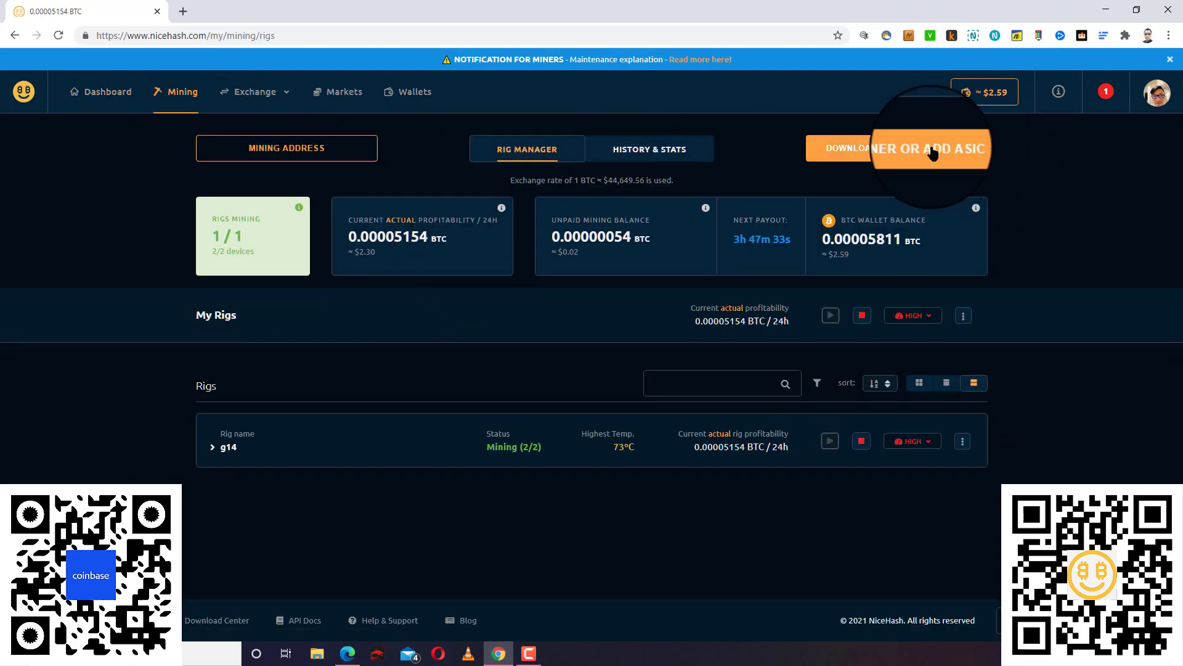
{"action": "left_click", "coordinate": [932, 154]}
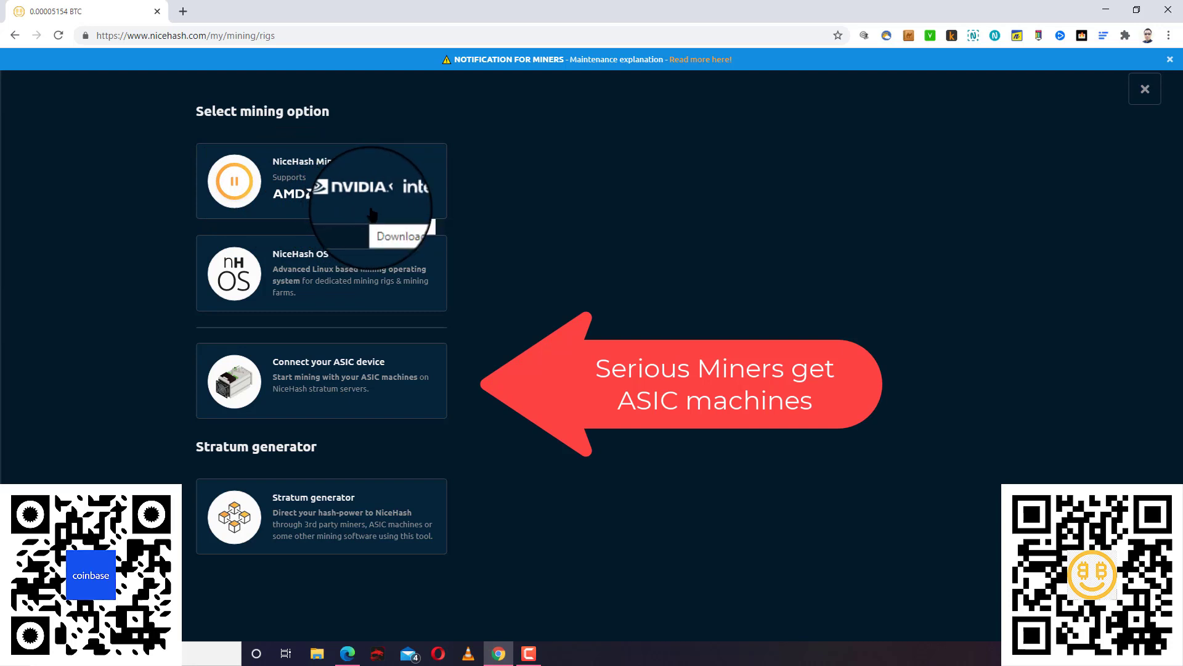
{"action": "left_click", "coordinate": [292, 187]}
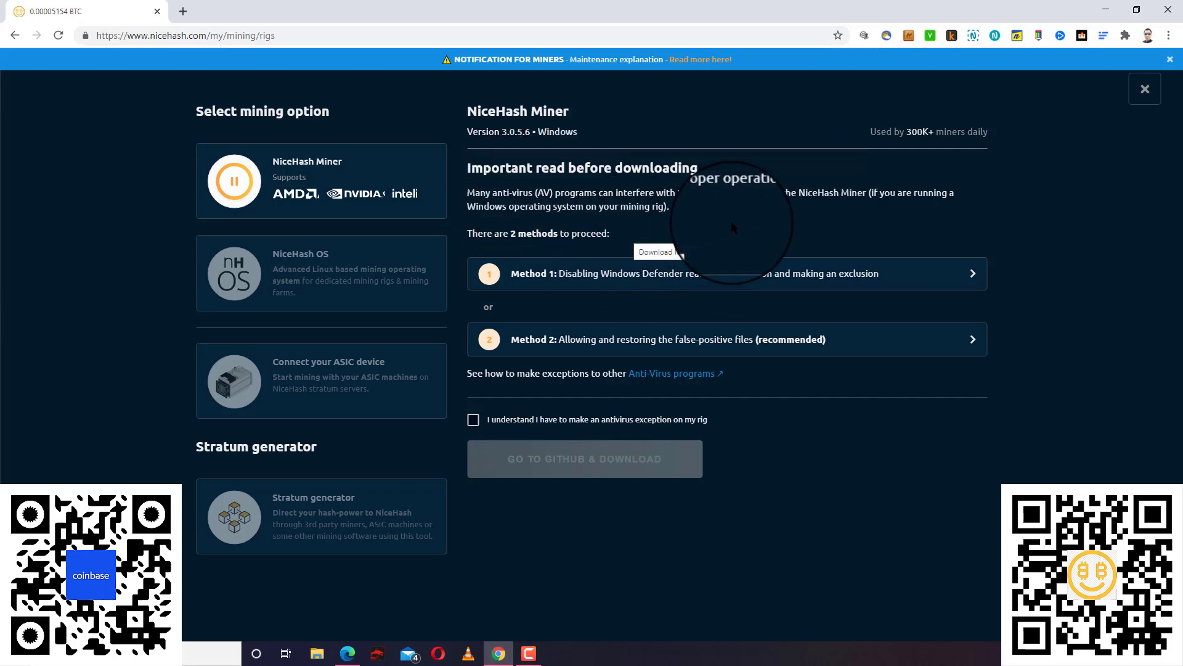
Expand Method 1 and read how to disable Windows Defender real-time protection and add an exclusion.
{"action": "left_click", "coordinate": [732, 274]}
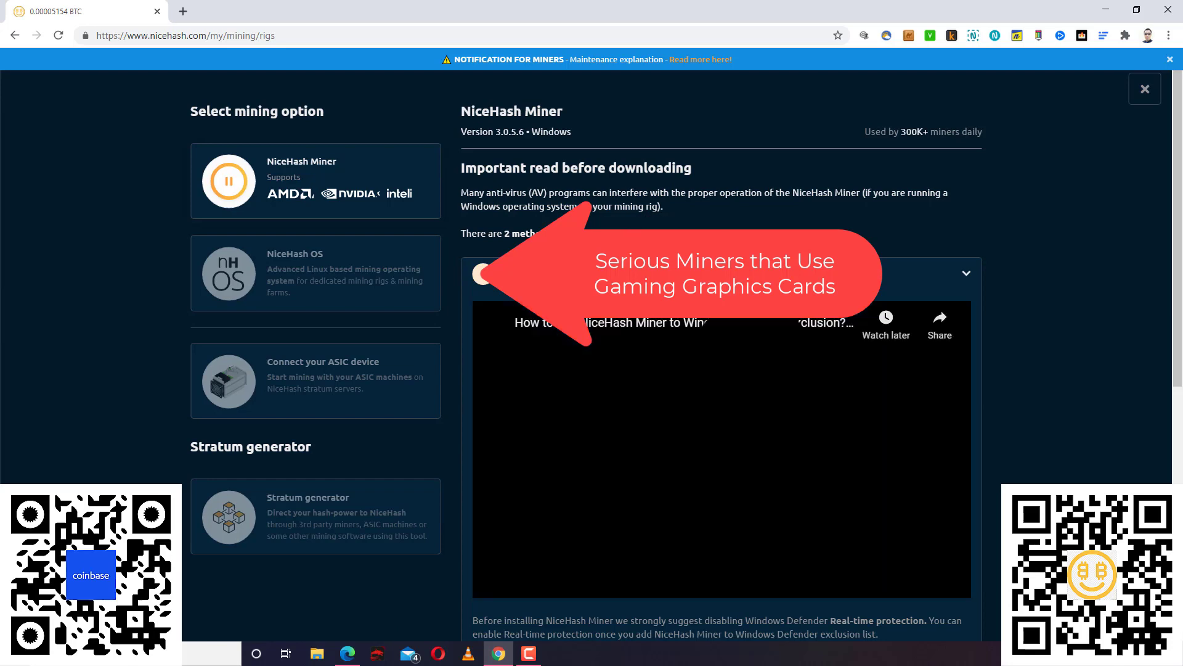
{"action": "scroll", "coordinate": [801, 284], "scroll_direction": "down", "scroll_amount": 2}
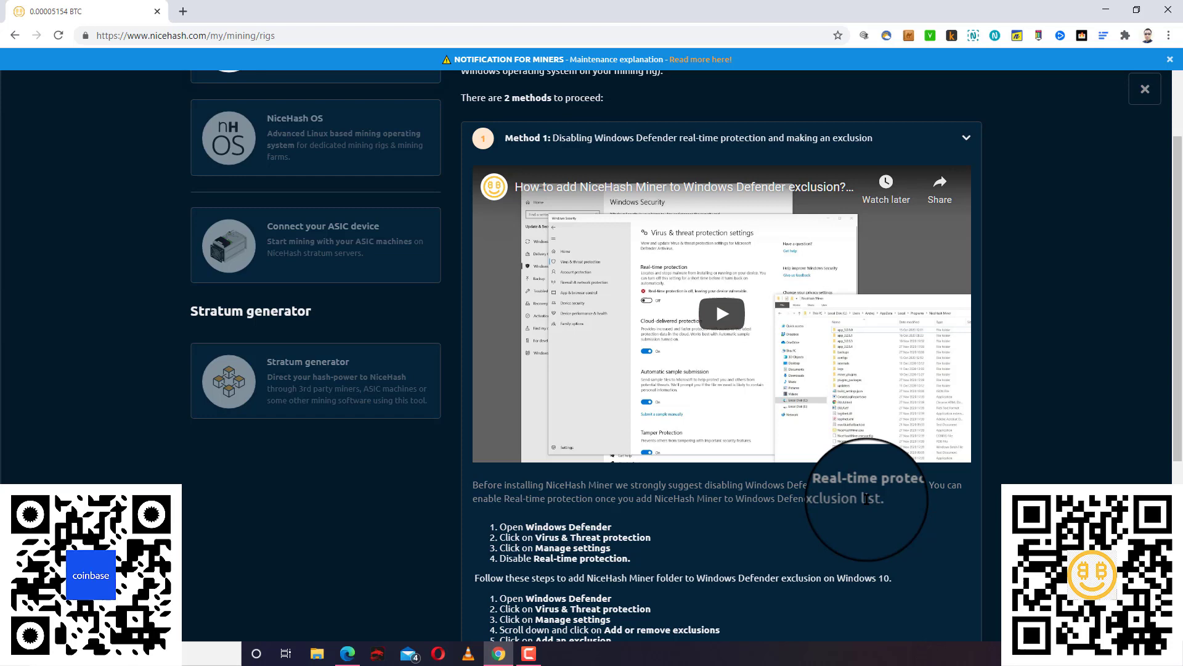
{"action": "scroll", "coordinate": [867, 499], "scroll_direction": "down", "scroll_amount": 2}
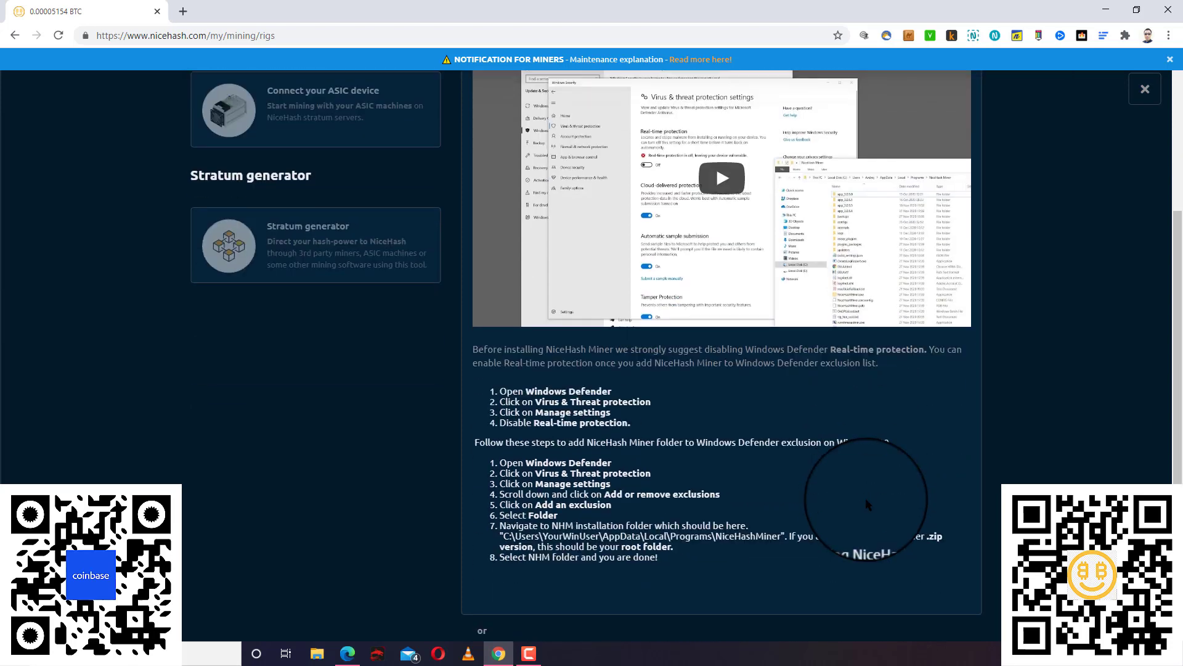
{"action": "scroll", "coordinate": [867, 499], "scroll_direction": "down", "scroll_amount": 1}
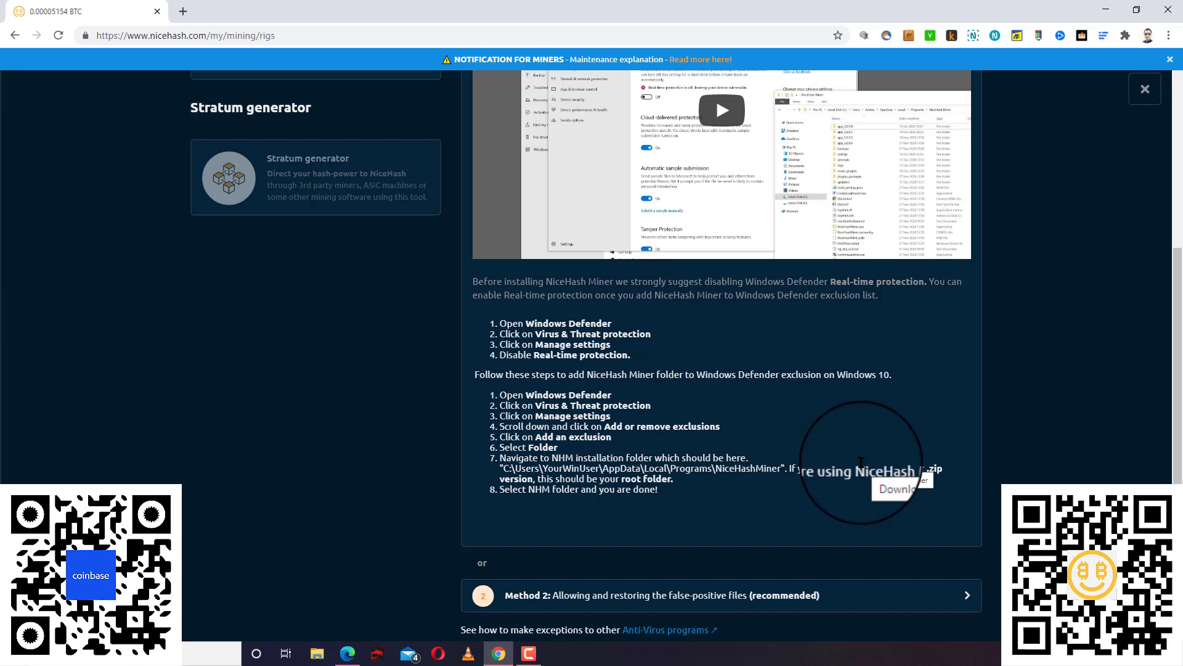
{"action": "scroll", "coordinate": [877, 364], "scroll_direction": "down", "scroll_amount": 1}
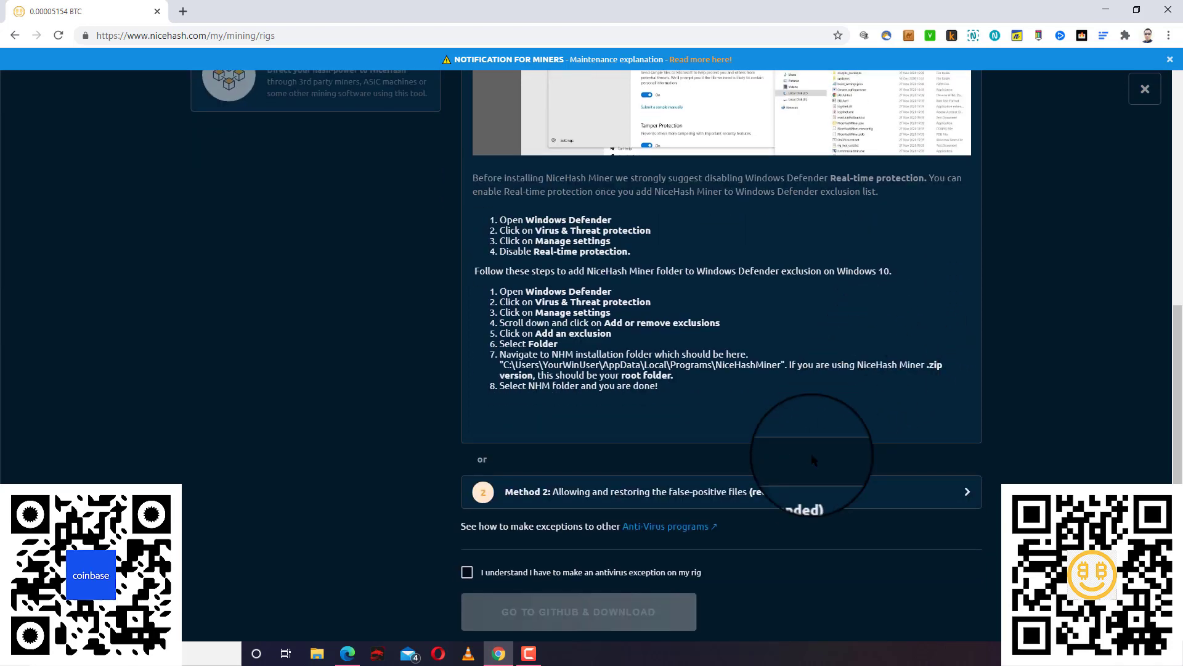
Expand Method 2 and read how to allow and restore false-positive files in Windows Defender.
{"action": "left_click", "coordinate": [799, 491]}
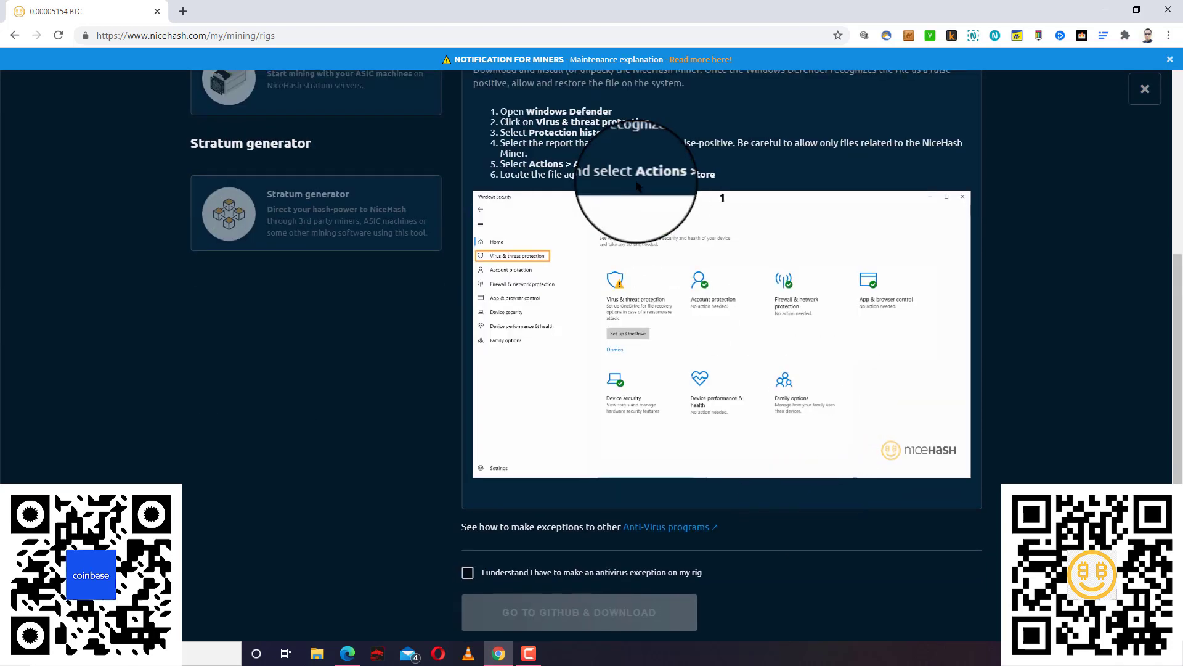
{"action": "scroll", "coordinate": [638, 185], "scroll_direction": "up", "scroll_amount": 2}
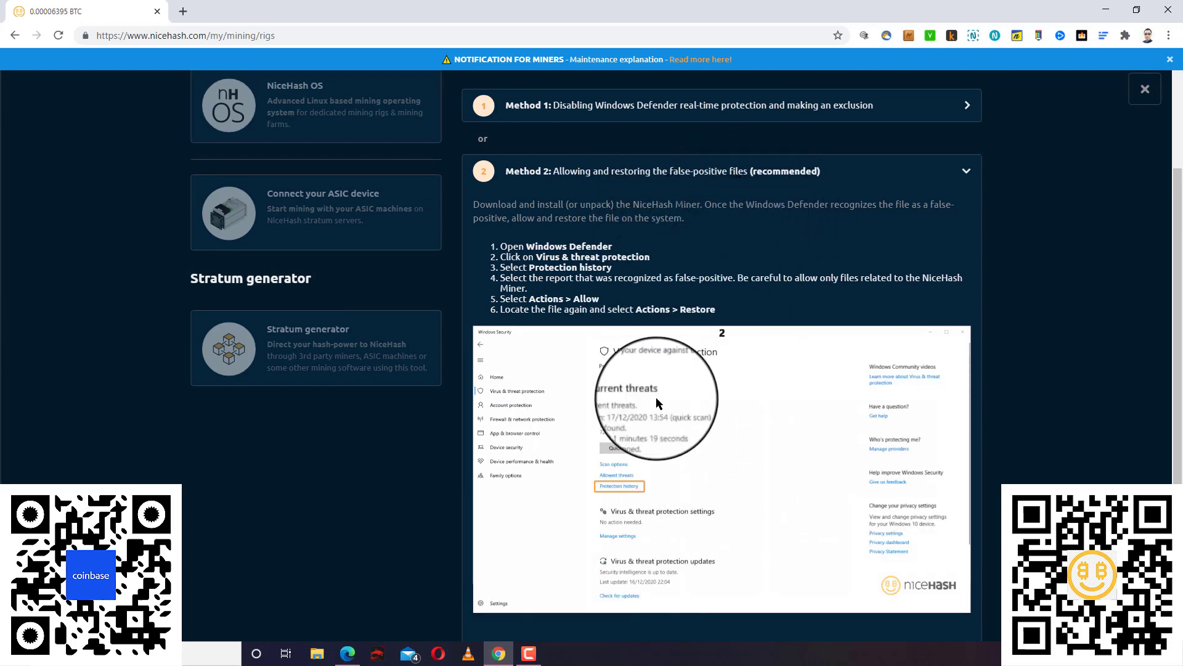
{"action": "scroll", "coordinate": [681, 347], "scroll_direction": "down", "scroll_amount": 1}
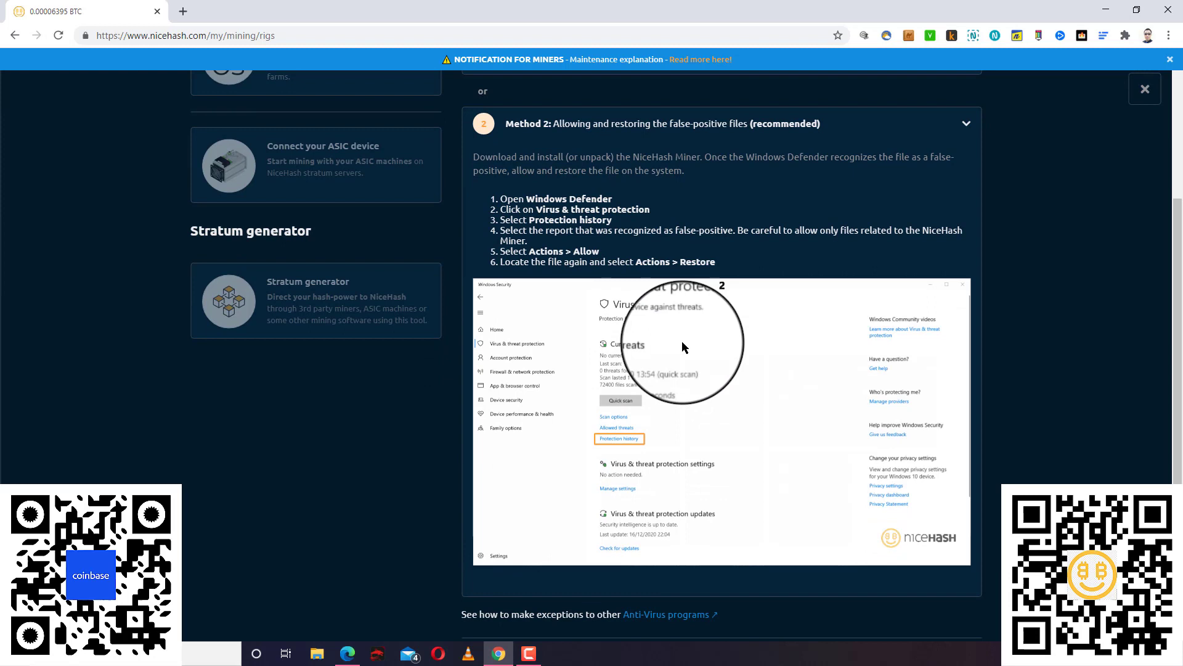
{"action": "scroll", "coordinate": [682, 347], "scroll_direction": "down", "scroll_amount": 2}
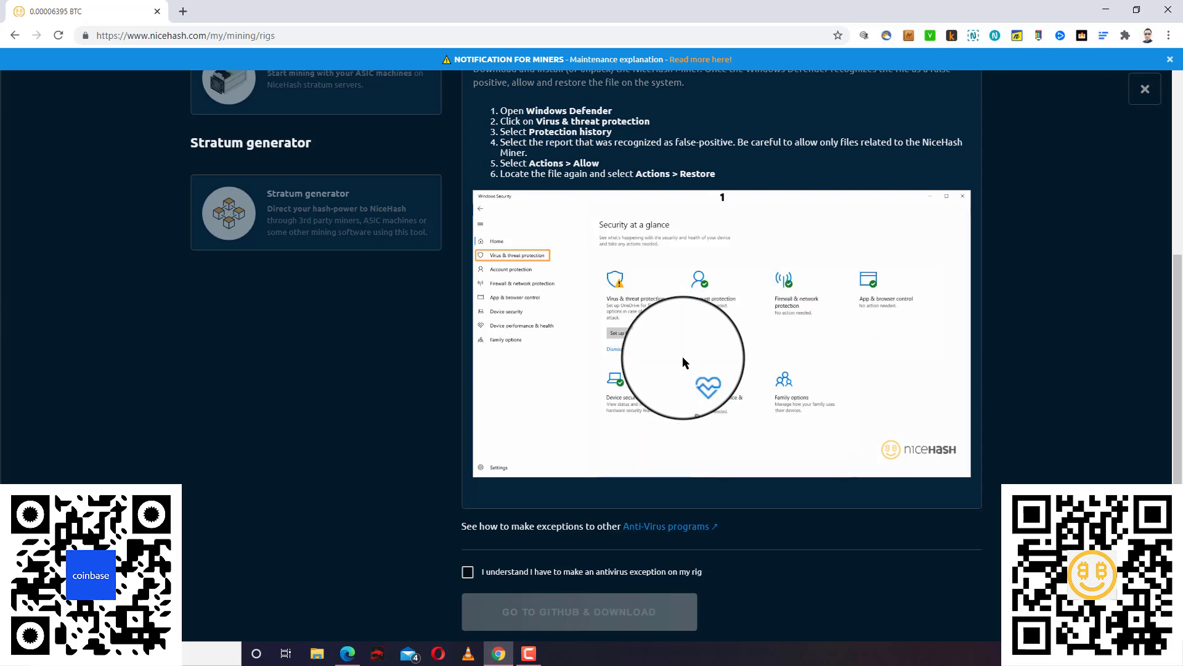
Acknowledge that an antivirus exception is needed on the rig and go to the GitHub download page.
{"action": "left_click", "coordinate": [468, 572]}
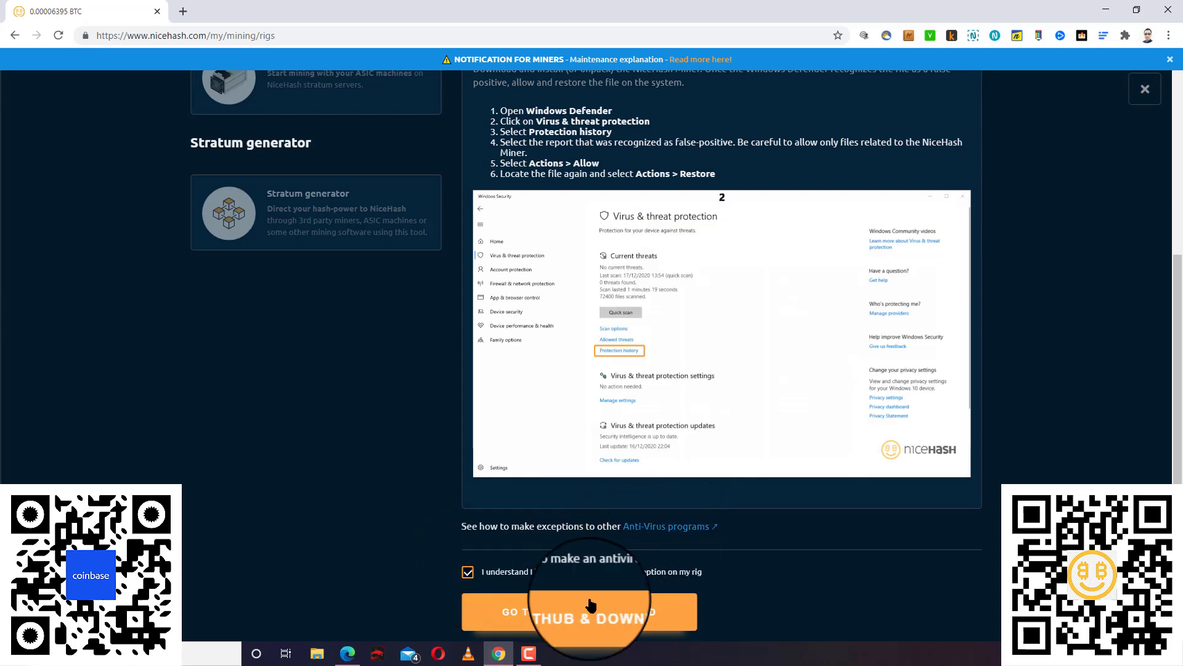
{"action": "scroll", "coordinate": [695, 393], "scroll_direction": "up", "scroll_amount": 5}
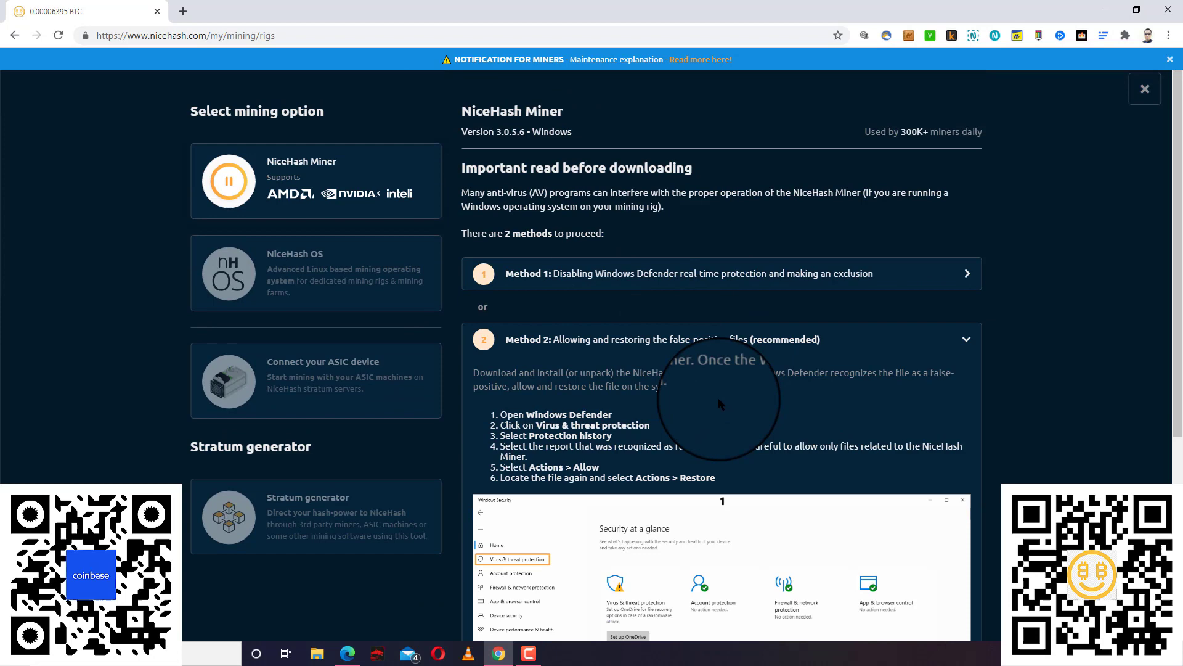
{"action": "scroll", "coordinate": [653, 313], "scroll_direction": "down", "scroll_amount": 1}
{"action": "scroll", "coordinate": [653, 316], "scroll_direction": "down", "scroll_amount": 5}
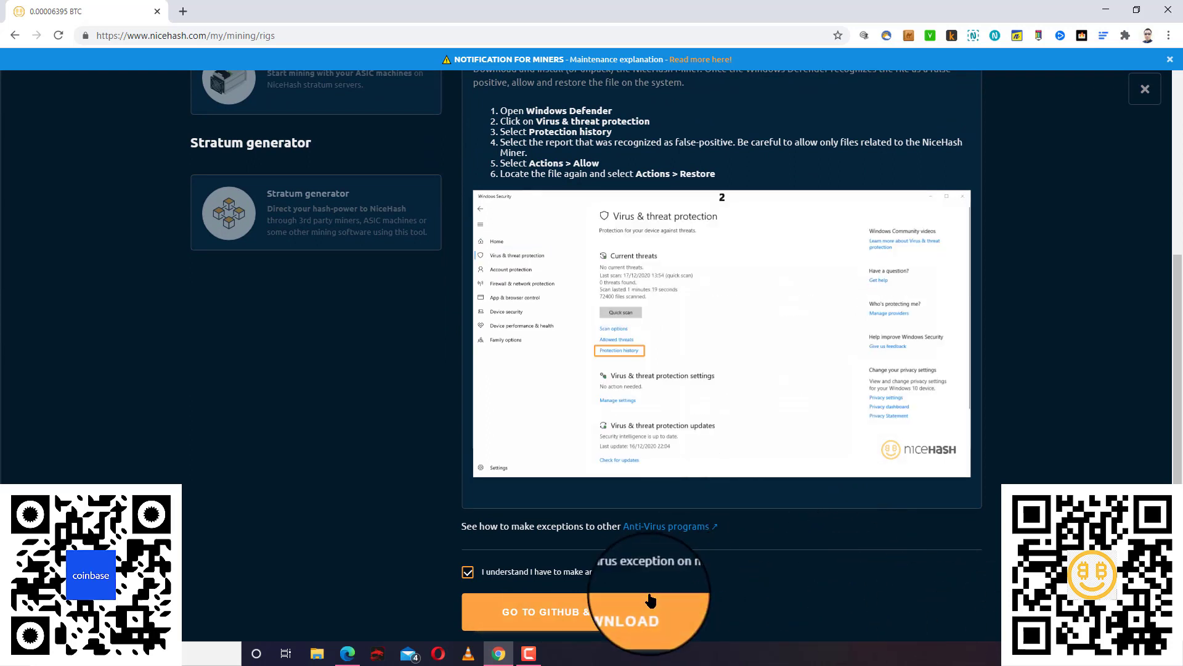
{"action": "left_click", "coordinate": [612, 612]}
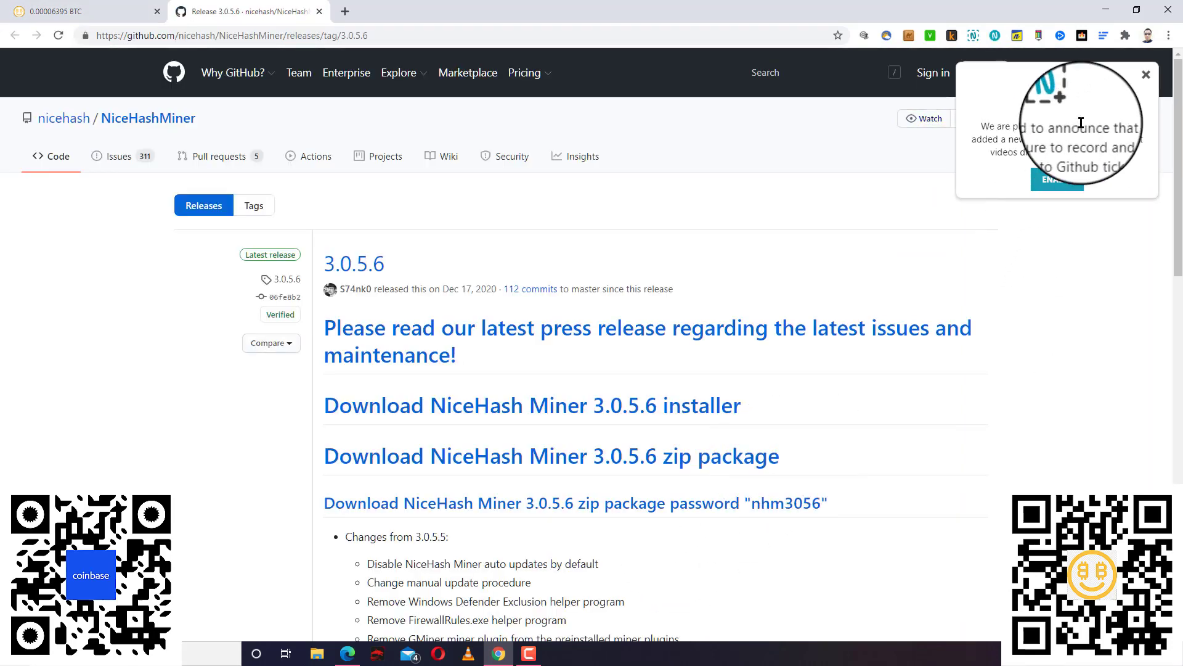
Download the NiceHash Miner 3.0.5.6 installer and complete its setup, keeping the Run NiceHash Miner option on.
{"action": "left_click", "coordinate": [1145, 75]}
{"action": "scroll", "coordinate": [709, 382], "scroll_direction": "down", "scroll_amount": 2}
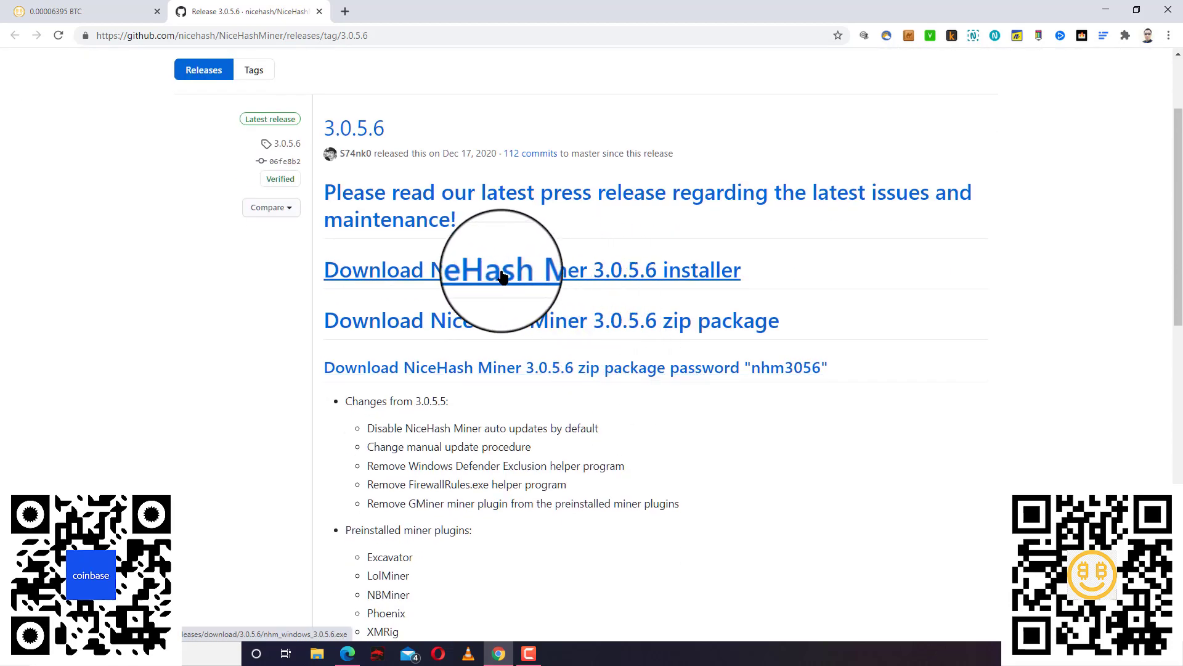
{"action": "left_click", "coordinate": [508, 271]}
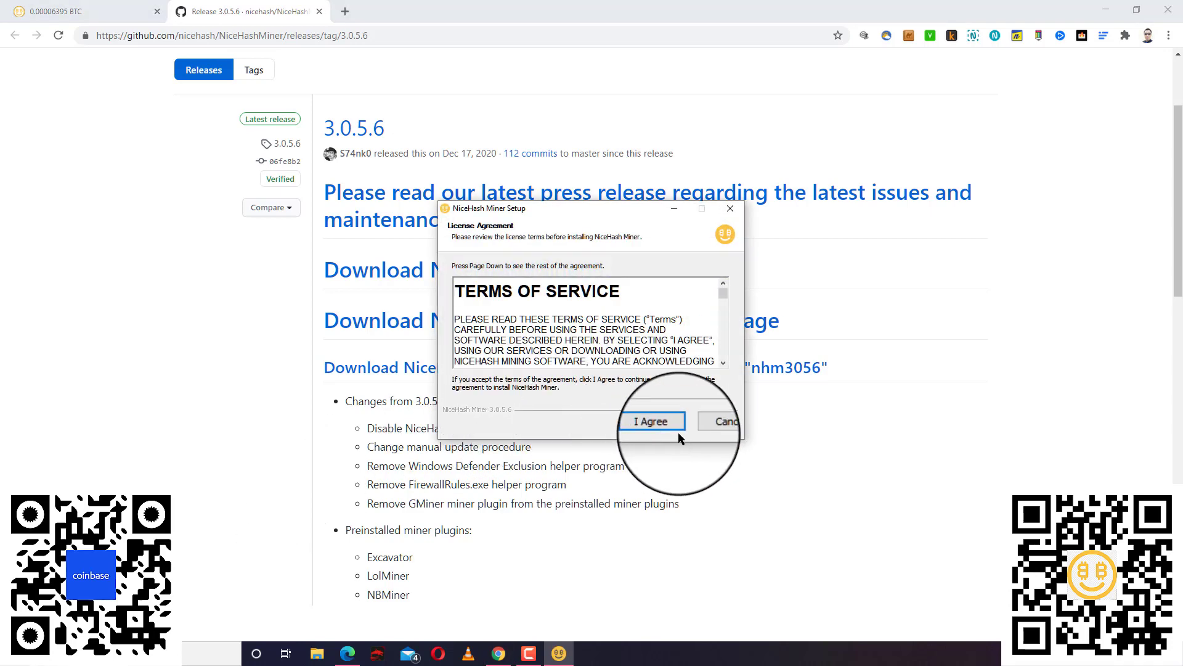
{"action": "left_click", "coordinate": [679, 434]}
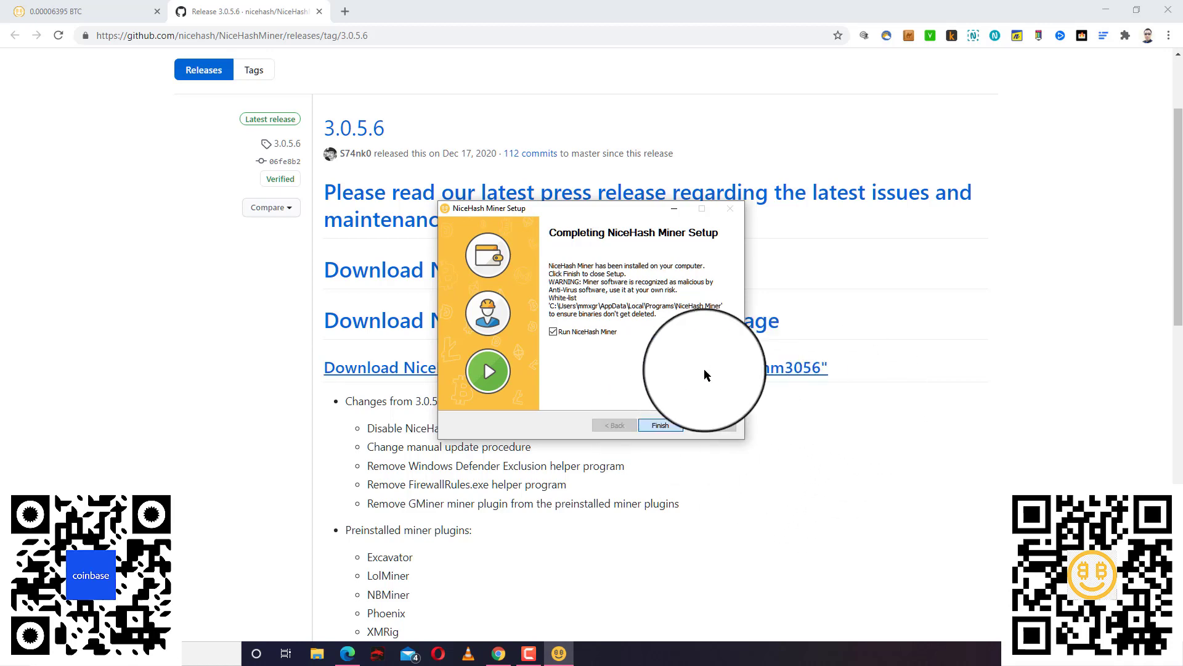
{"action": "key", "text": "Return"}
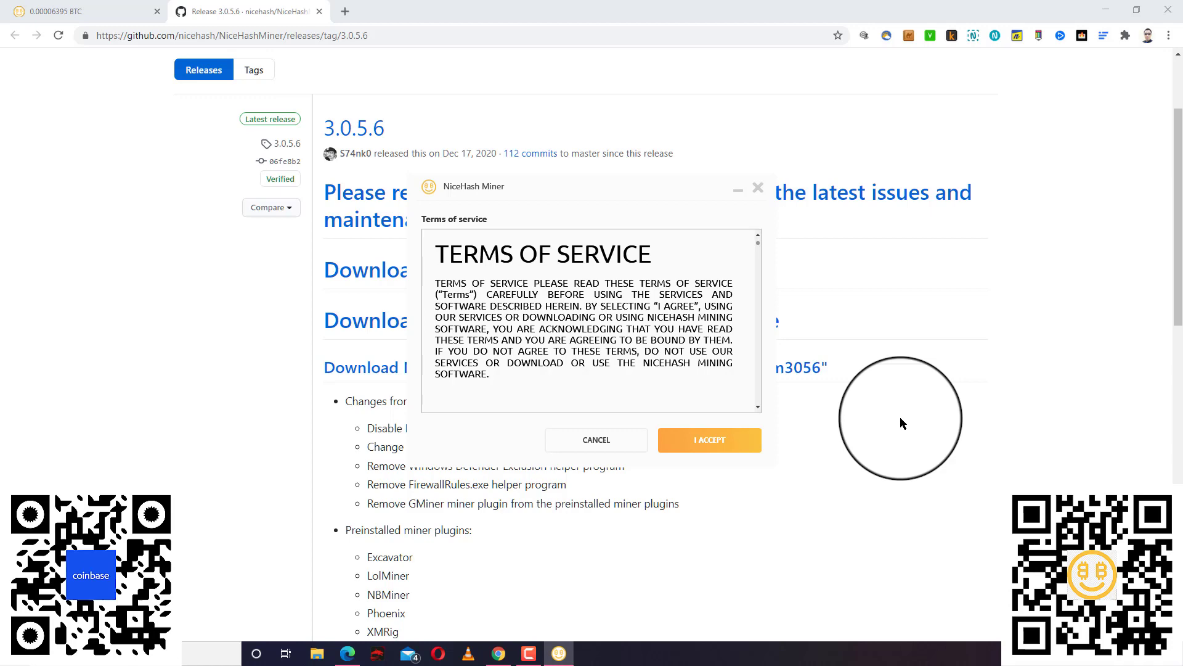
Accept the NiceHash Miner terms of service and continue with English as the language.
{"action": "left_click", "coordinate": [710, 443]}
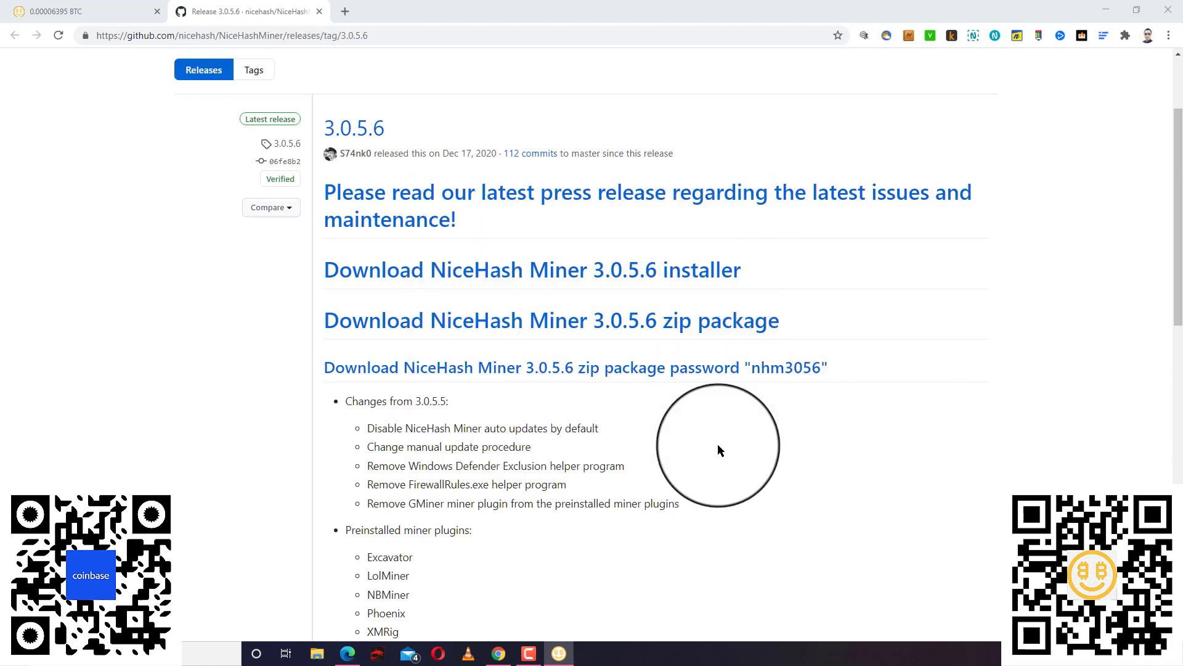
{"action": "left_click", "coordinate": [683, 397]}
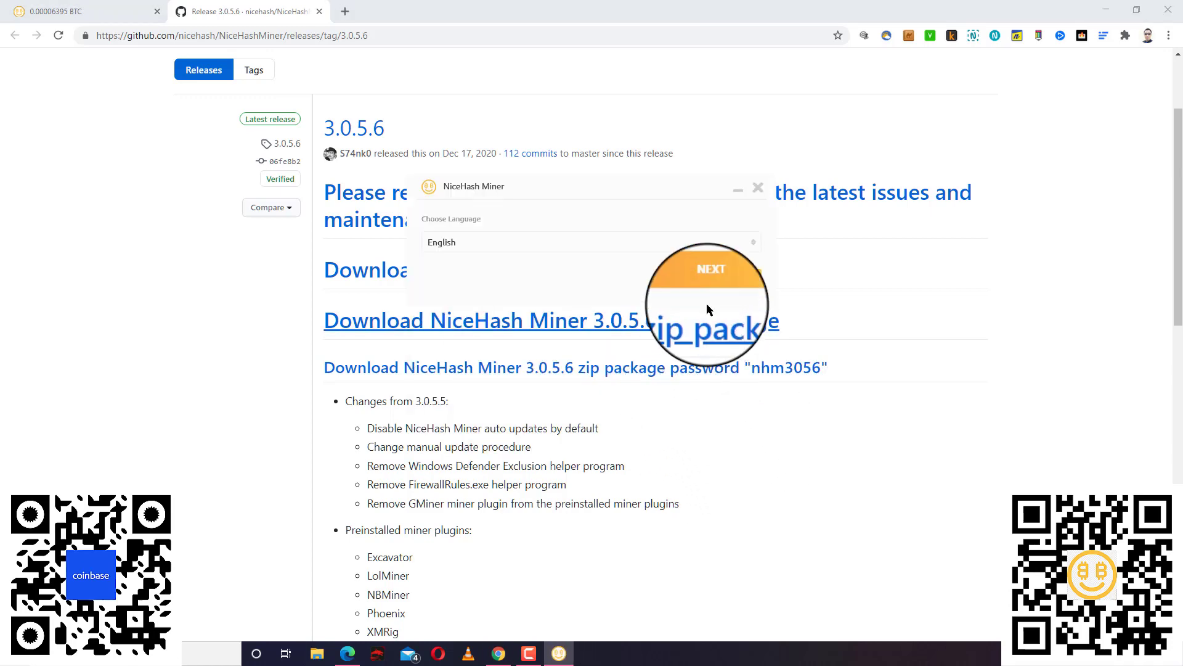
{"action": "left_click", "coordinate": [680, 281]}
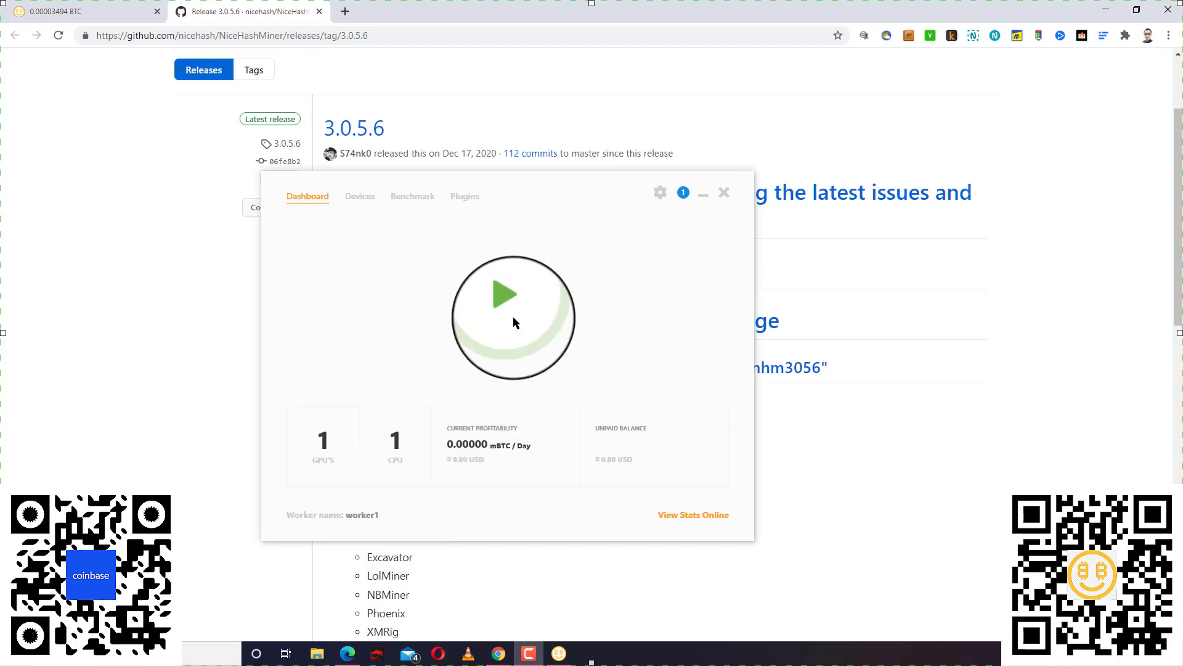
Change the worker name to msi and save it.
{"action": "left_click", "coordinate": [372, 517]}
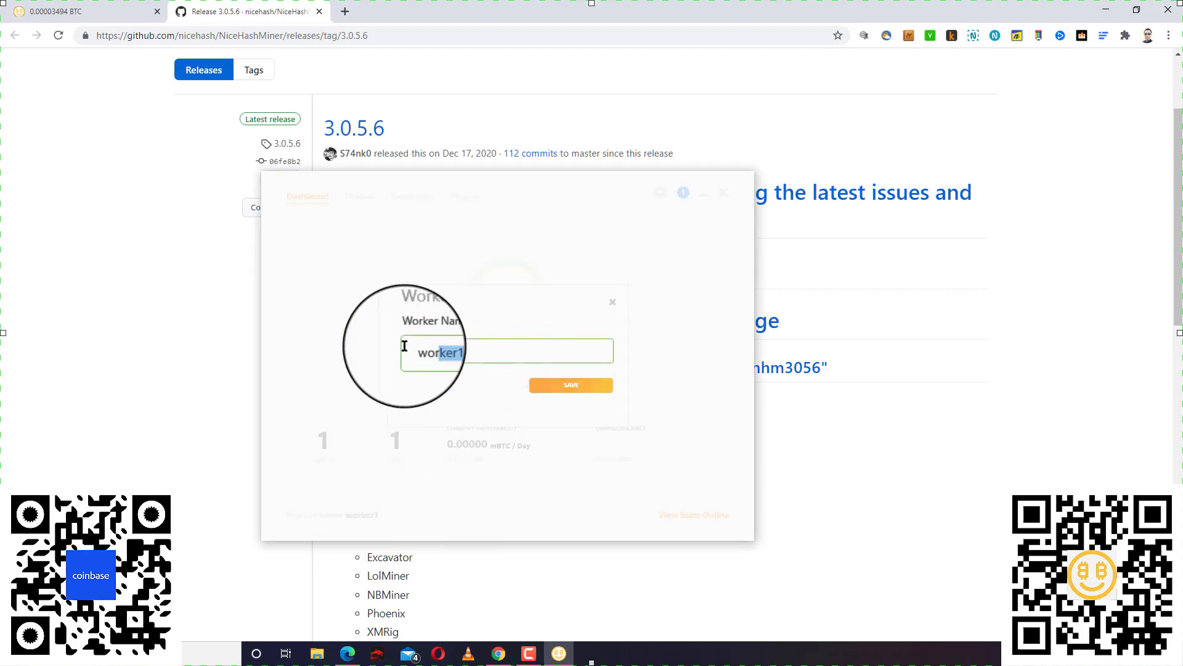
{"action": "key", "text": "BackSpace"}
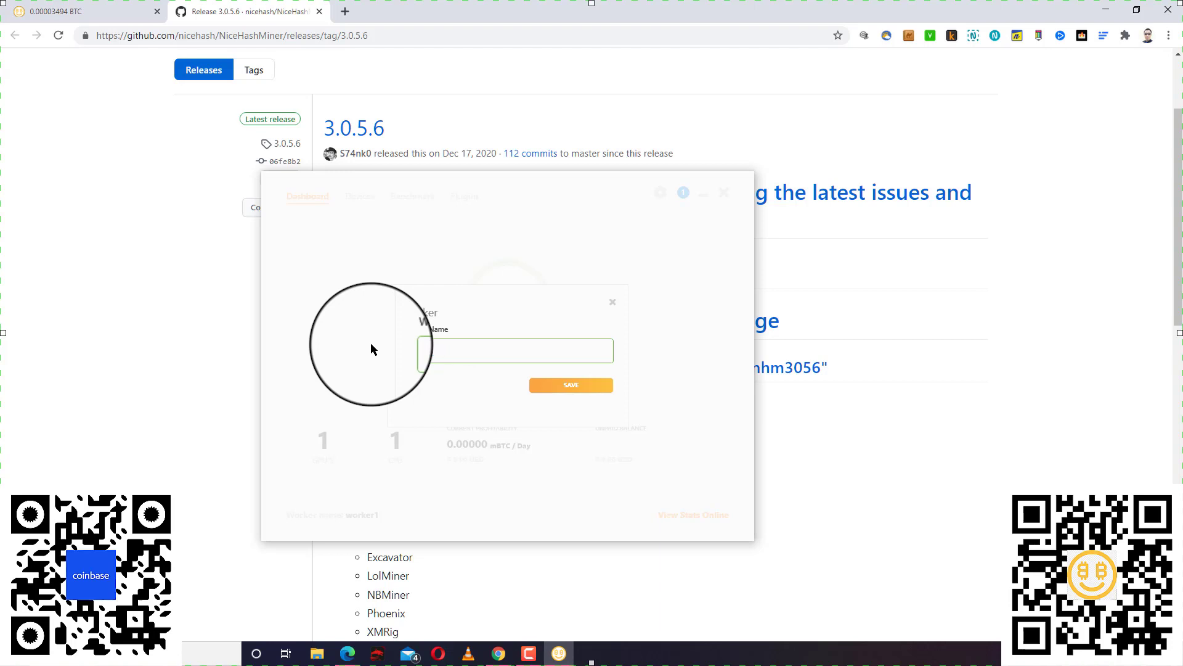
{"action": "type", "text": "msi"}
{"action": "left_click", "coordinate": [590, 384]}
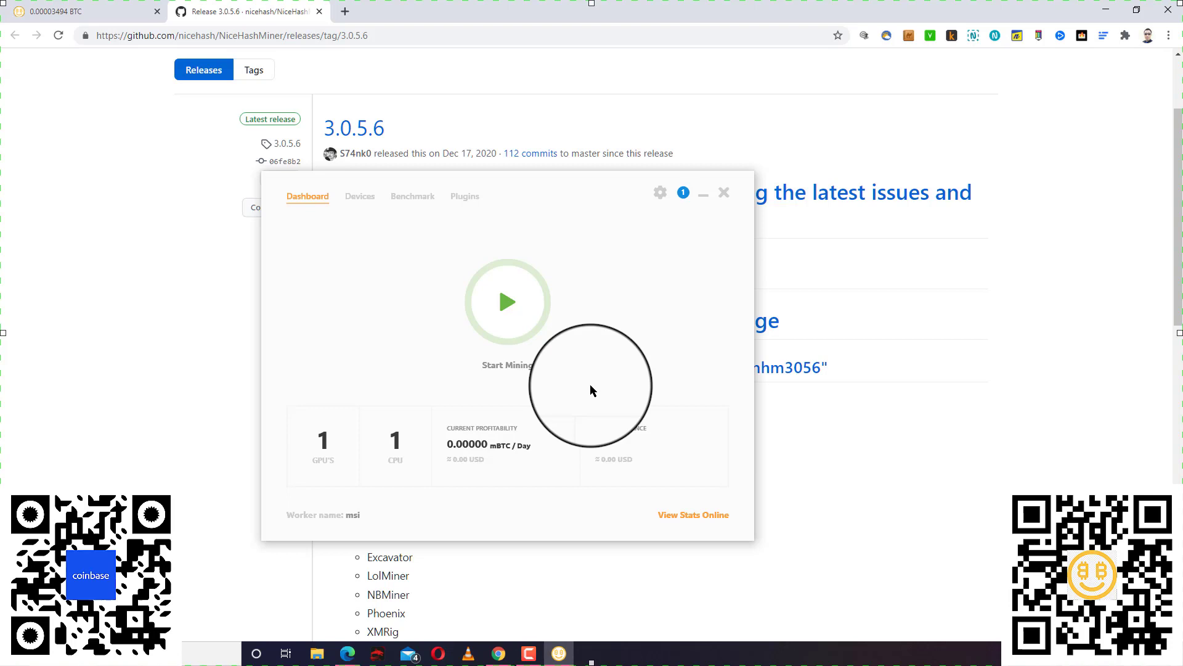
Start mining from the NiceHash Miner dashboard and let the device benchmark run.
{"action": "left_click", "coordinate": [499, 304]}
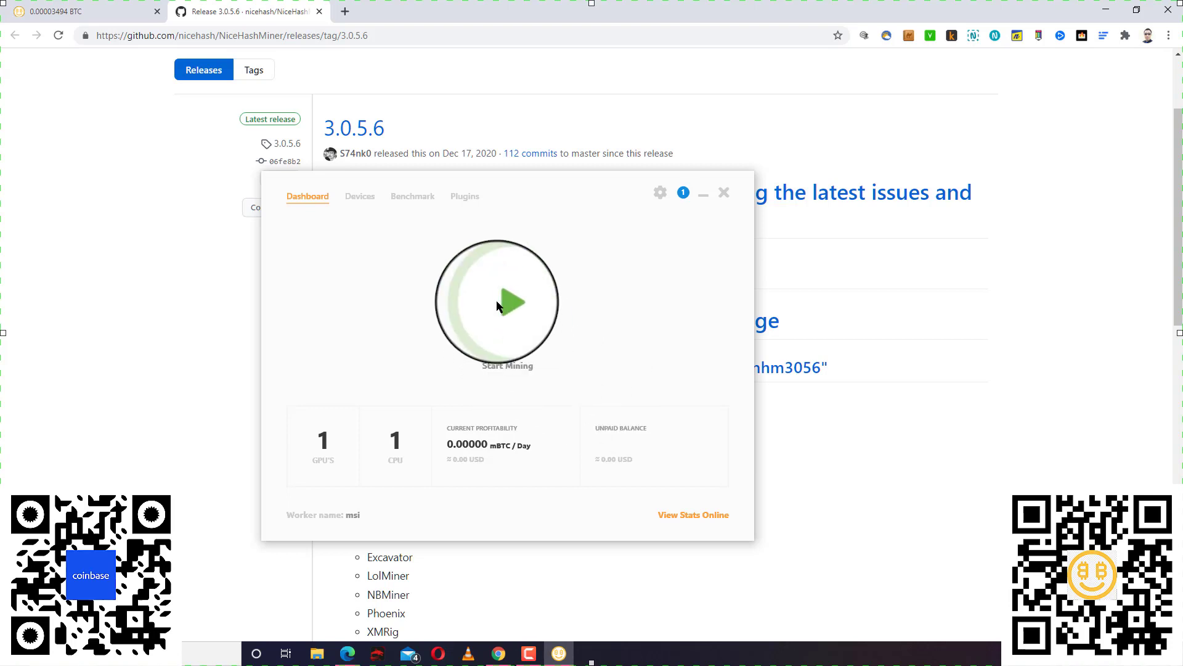
{"action": "left_click", "coordinate": [606, 367]}
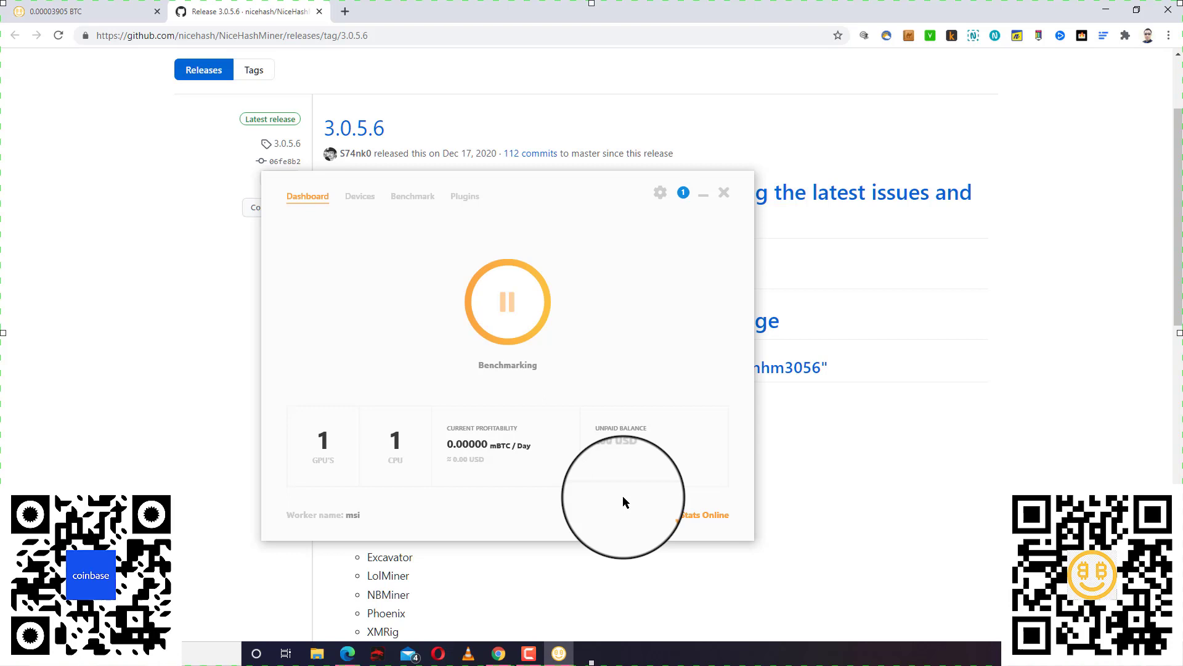
{"action": "mouse_move", "coordinate": [495, 454]}
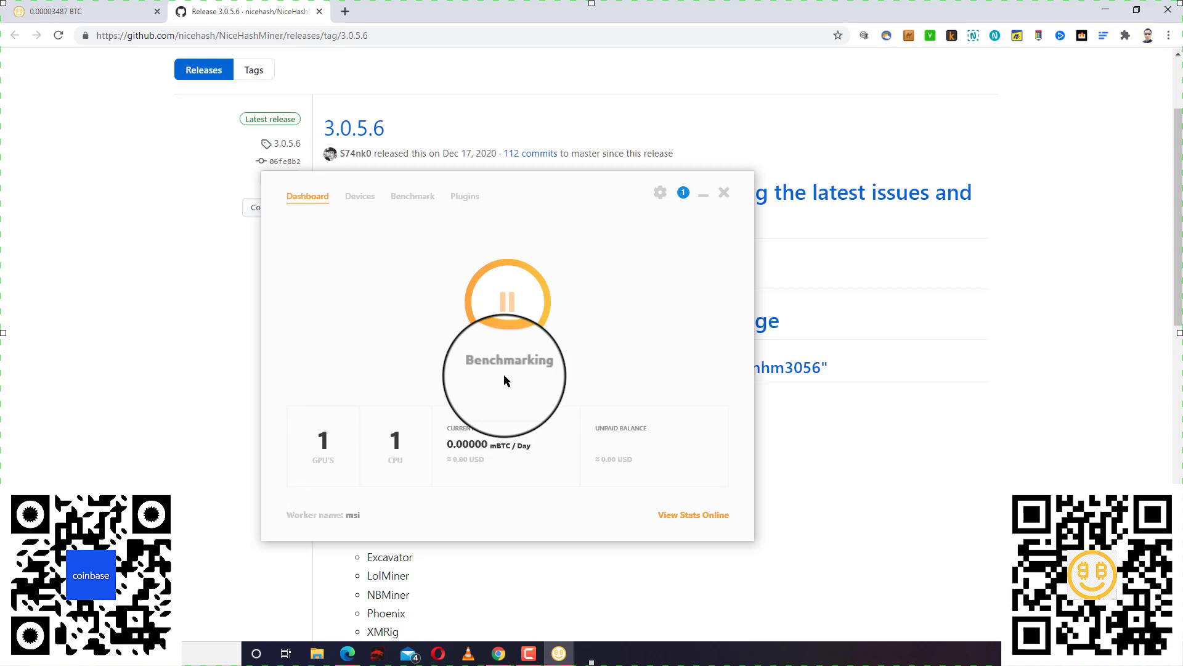
Allow phoenixminer.exe through Windows Defender Firewall on both private and public networks while the benchmark runs.
{"action": "left_click", "coordinate": [559, 654]}
{"action": "left_click", "coordinate": [560, 653]}
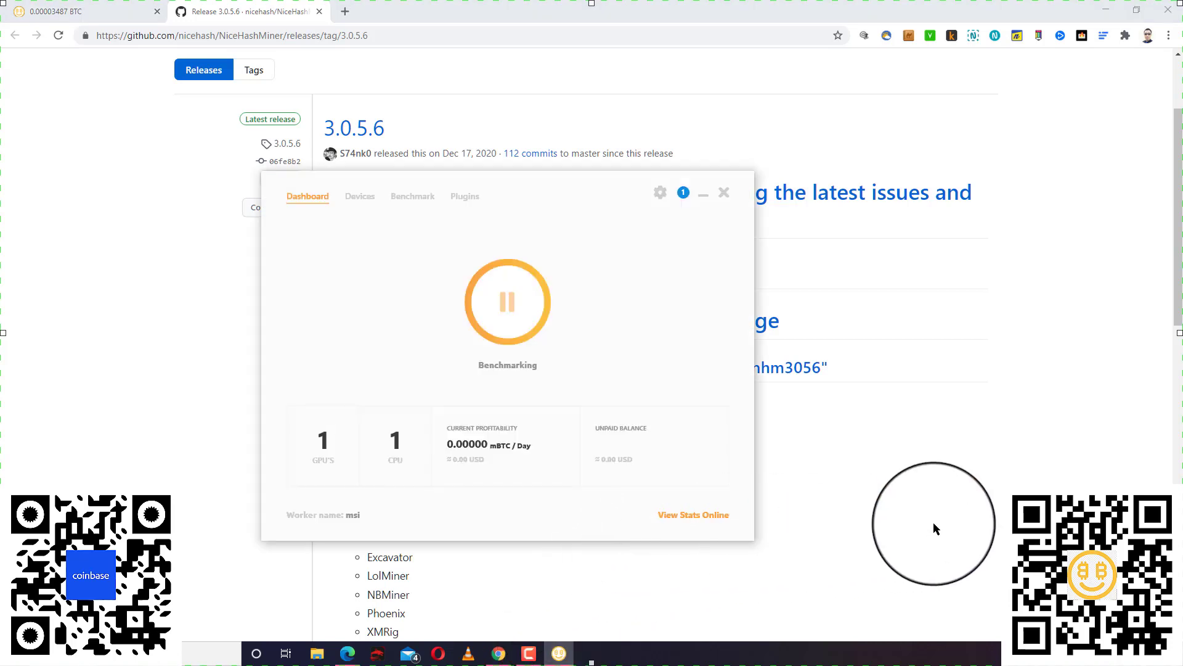
{"action": "mouse_move", "coordinate": [628, 424]}
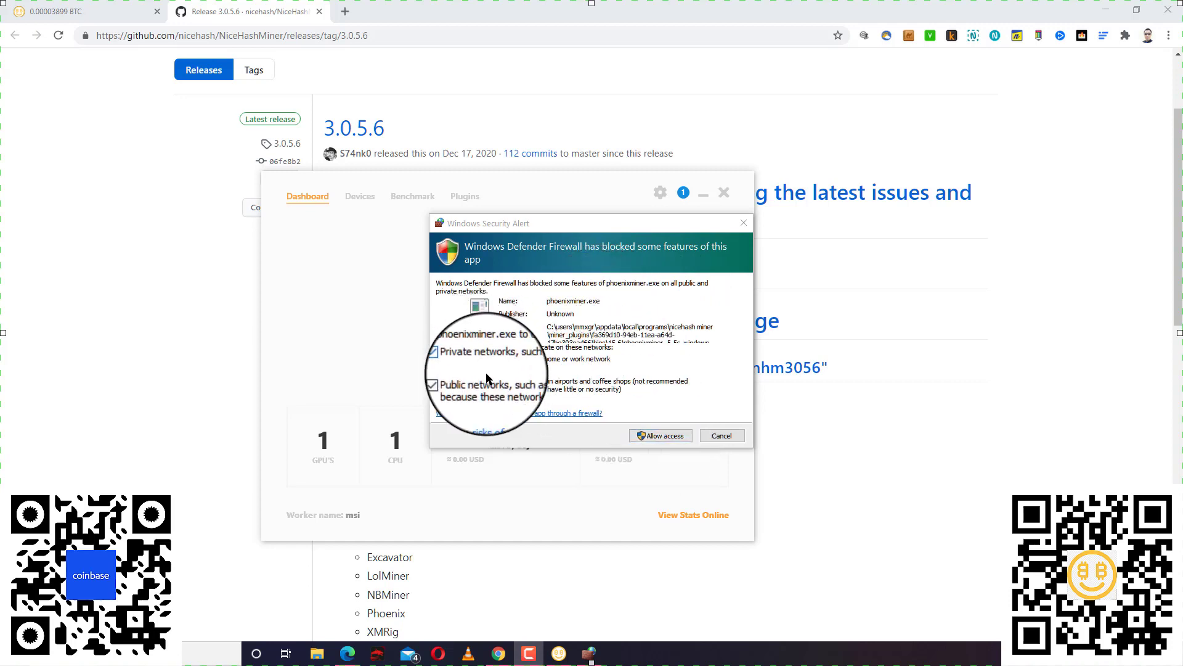
{"action": "left_click", "coordinate": [660, 438]}
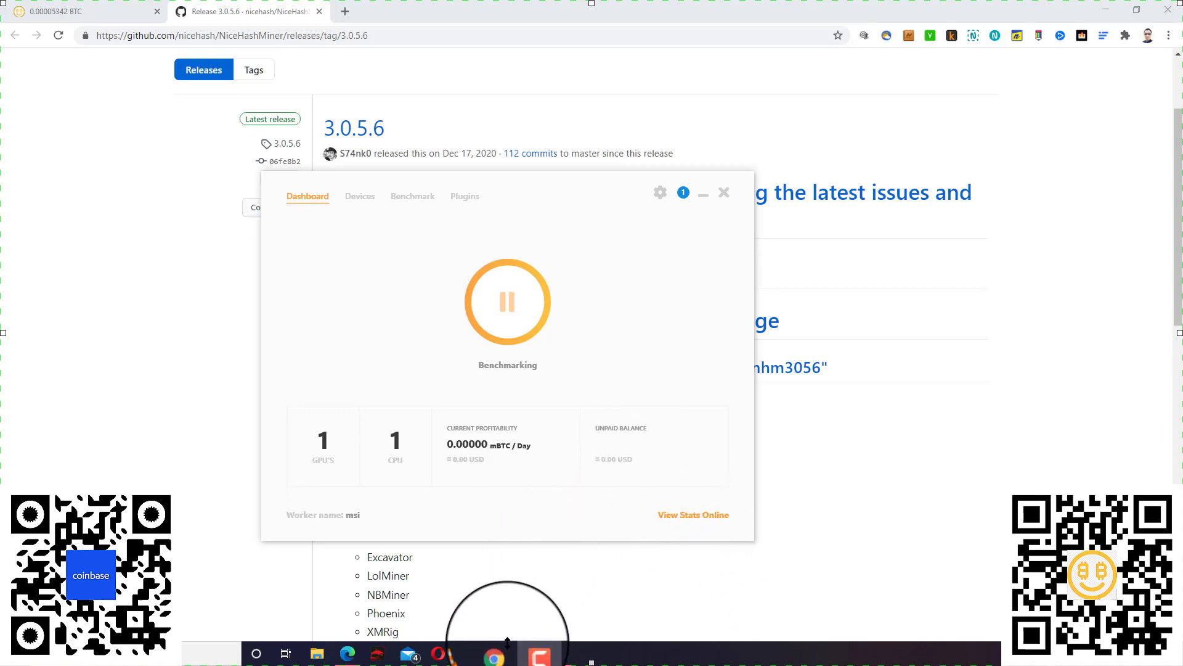
Switch to Chrome, close the NiceHash miner download page and expand the msi rig in the rig manager to check its status.
{"action": "mouse_move", "coordinate": [506, 656]}
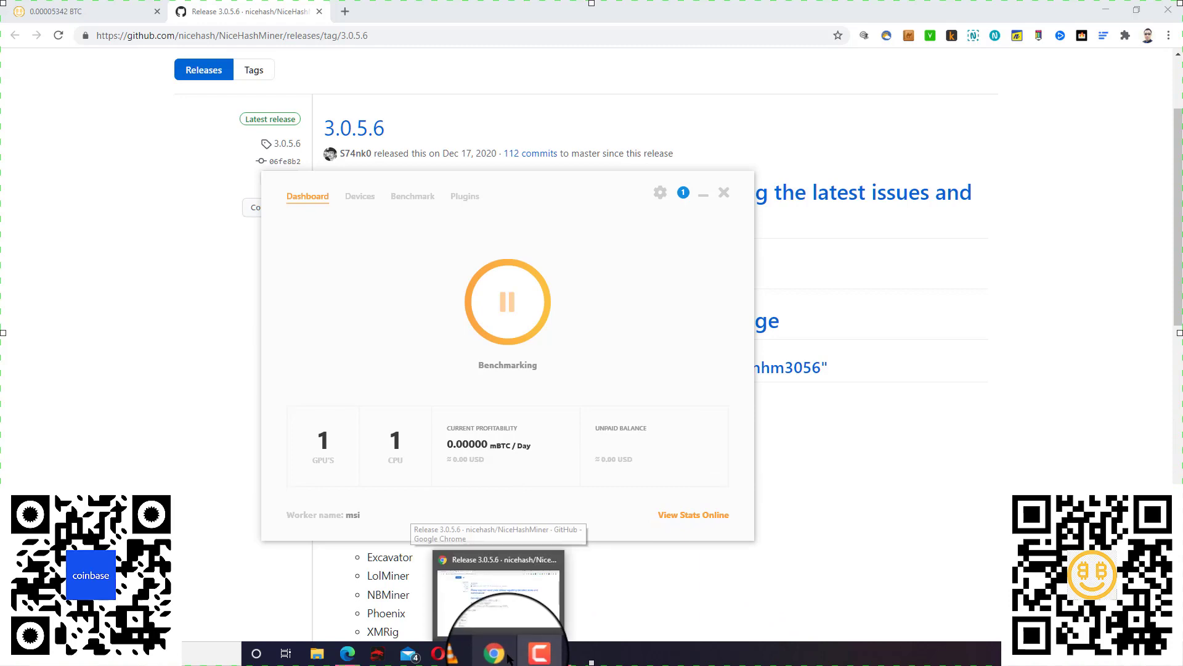
{"action": "left_click", "coordinate": [506, 656]}
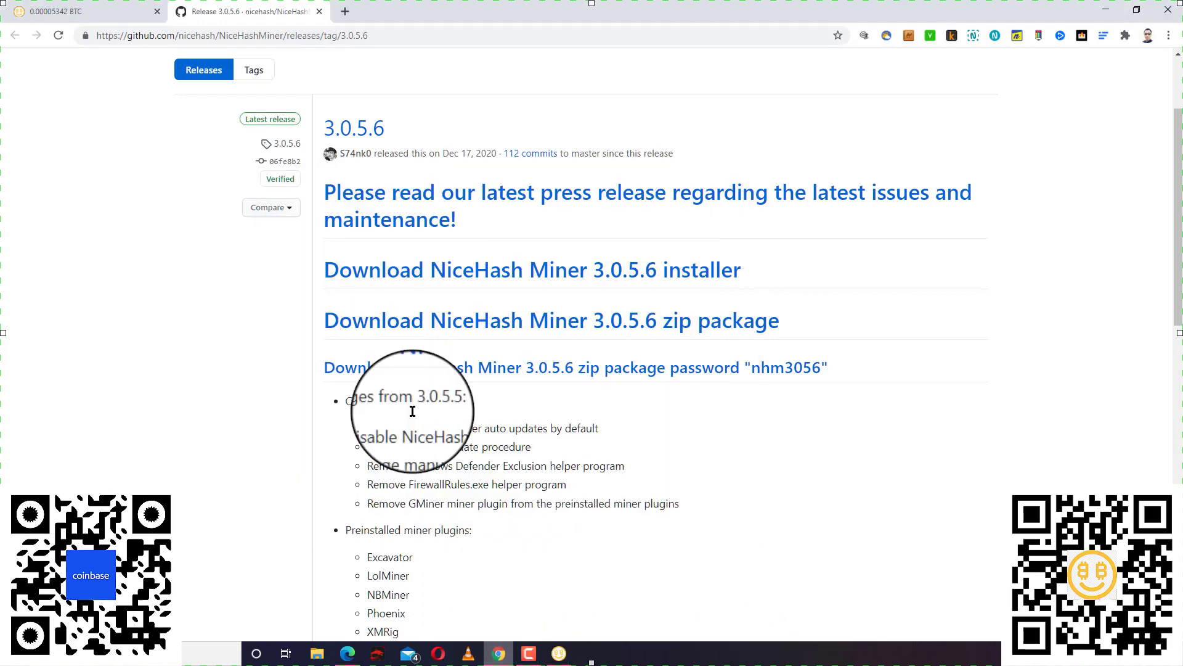
{"action": "left_click", "coordinate": [117, 12]}
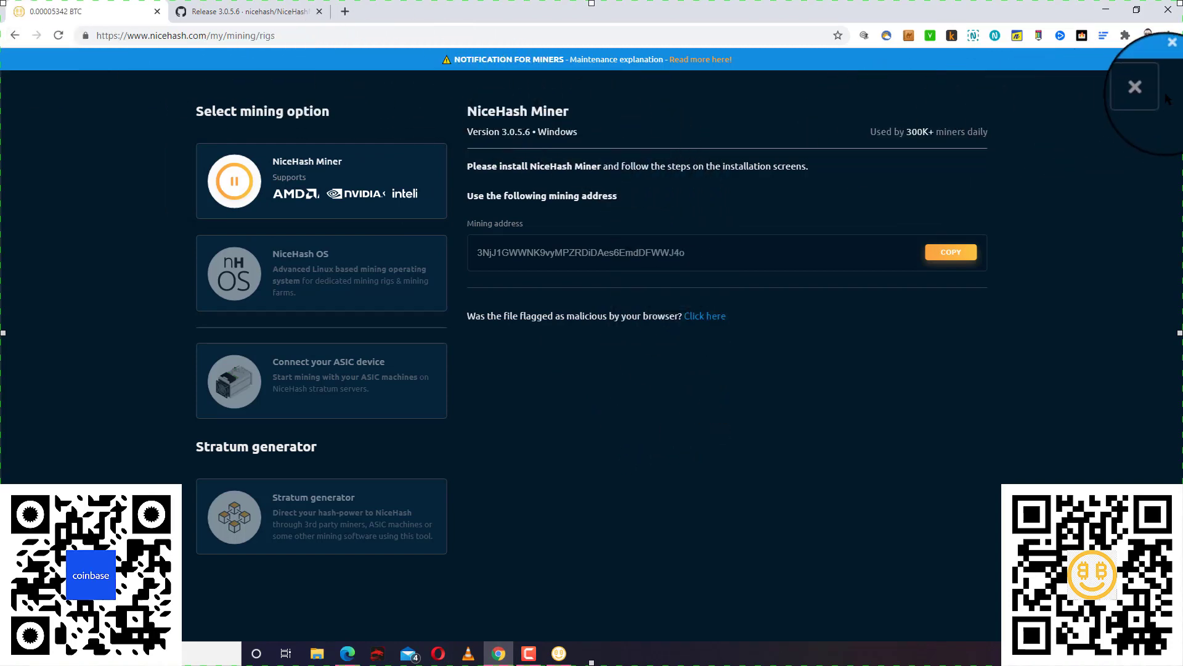
{"action": "left_click", "coordinate": [1146, 88]}
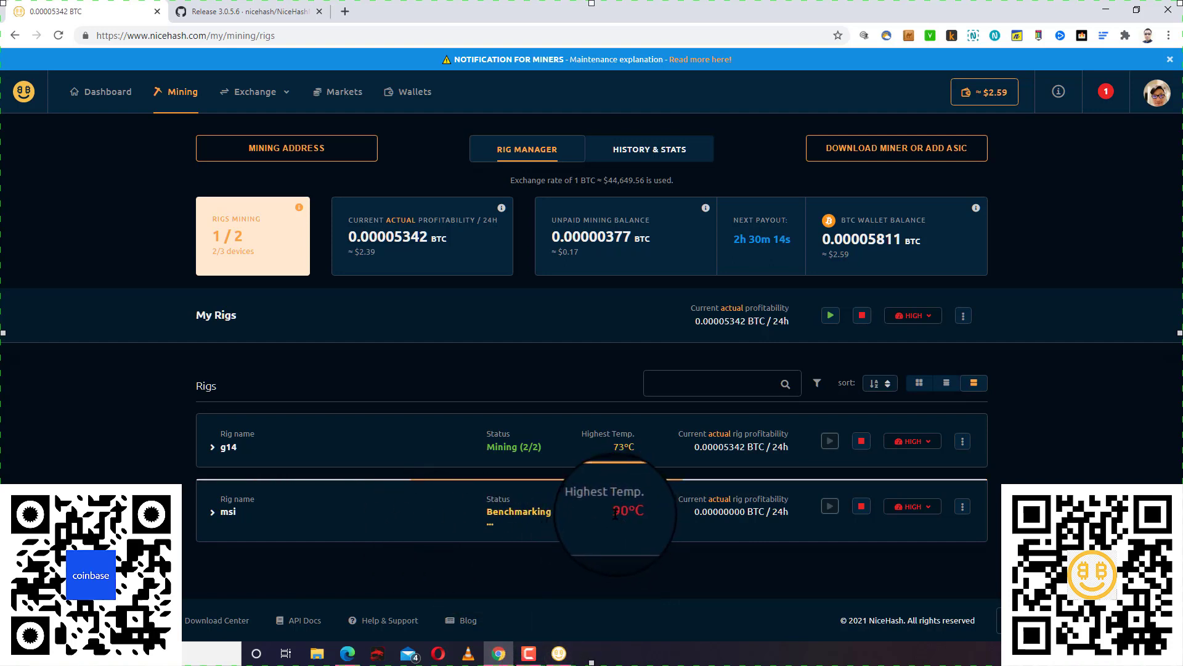
{"action": "left_click", "coordinate": [641, 520]}
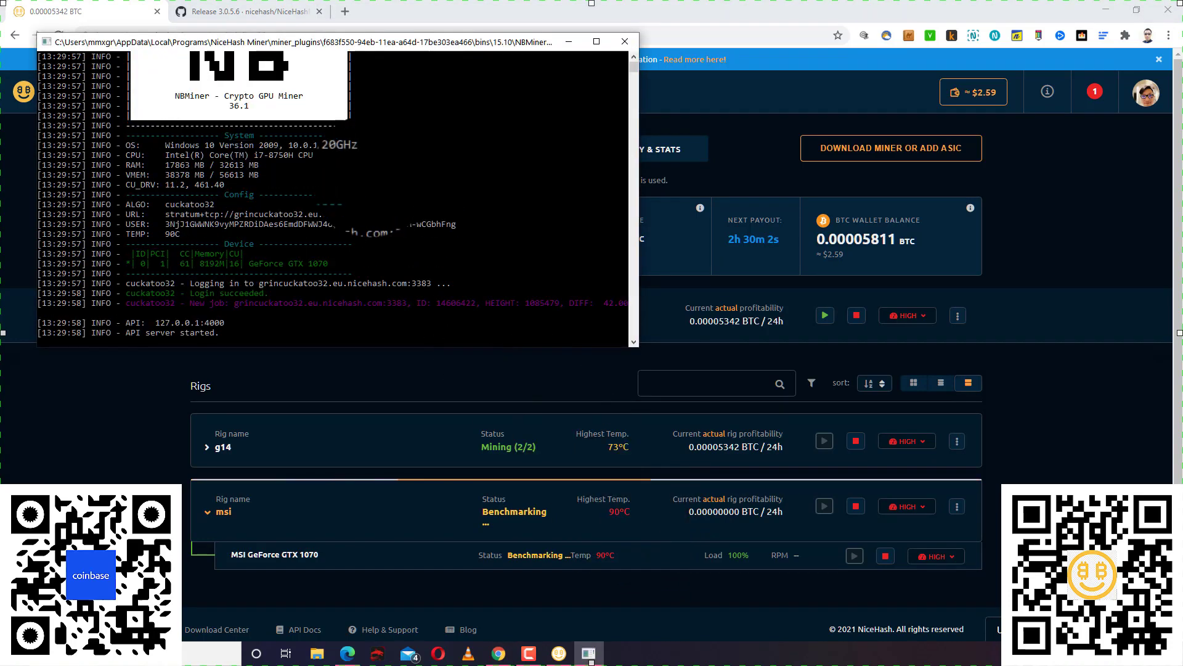
Bring NiceHash Miner forward and place its window beside the NBMiner console to compare their mining status.
{"action": "left_click", "coordinate": [558, 654]}
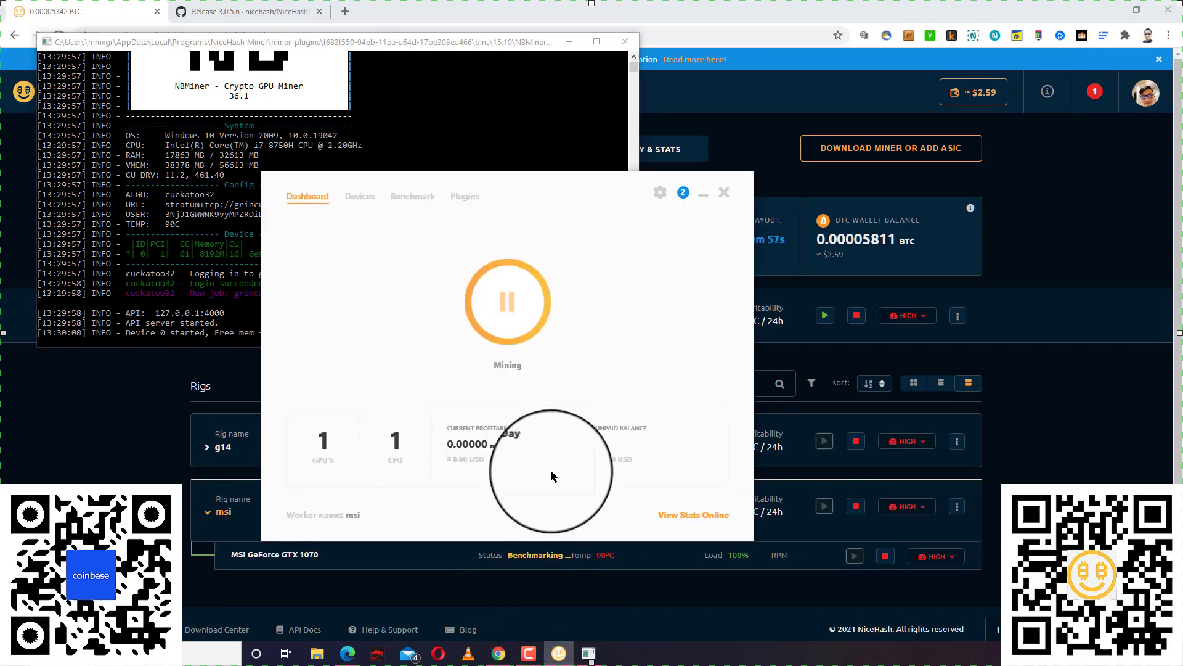
{"action": "left_click_drag", "start_coordinate": [507, 179], "coordinate": [868, 158]}
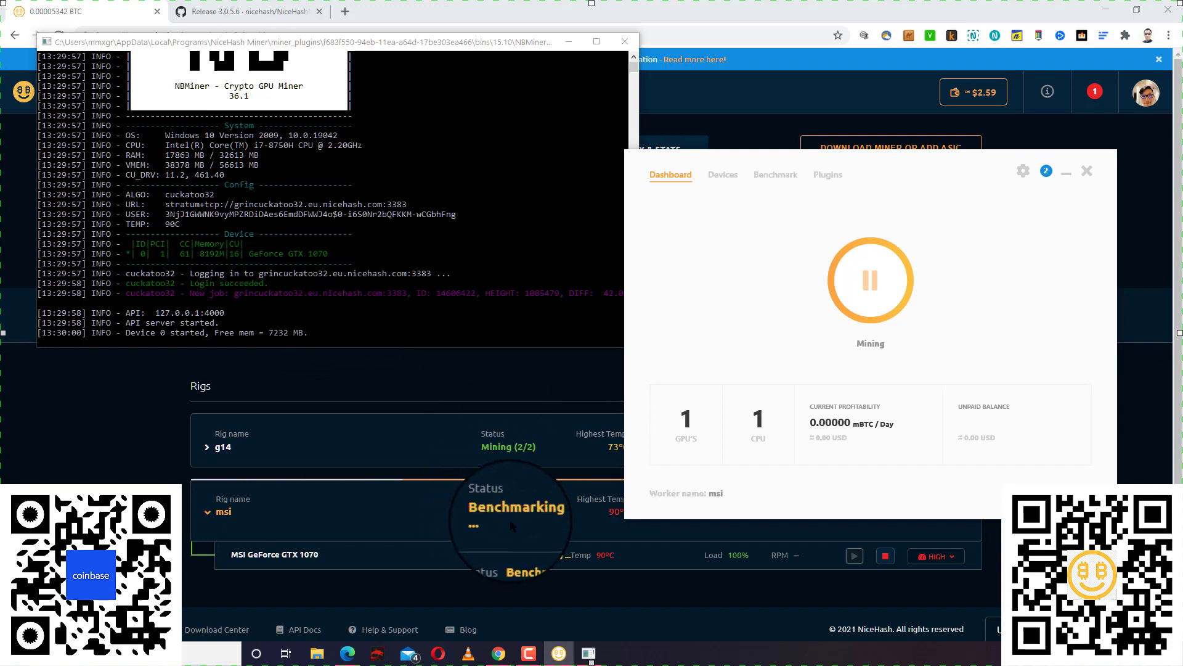
{"action": "left_click", "coordinate": [588, 653]}
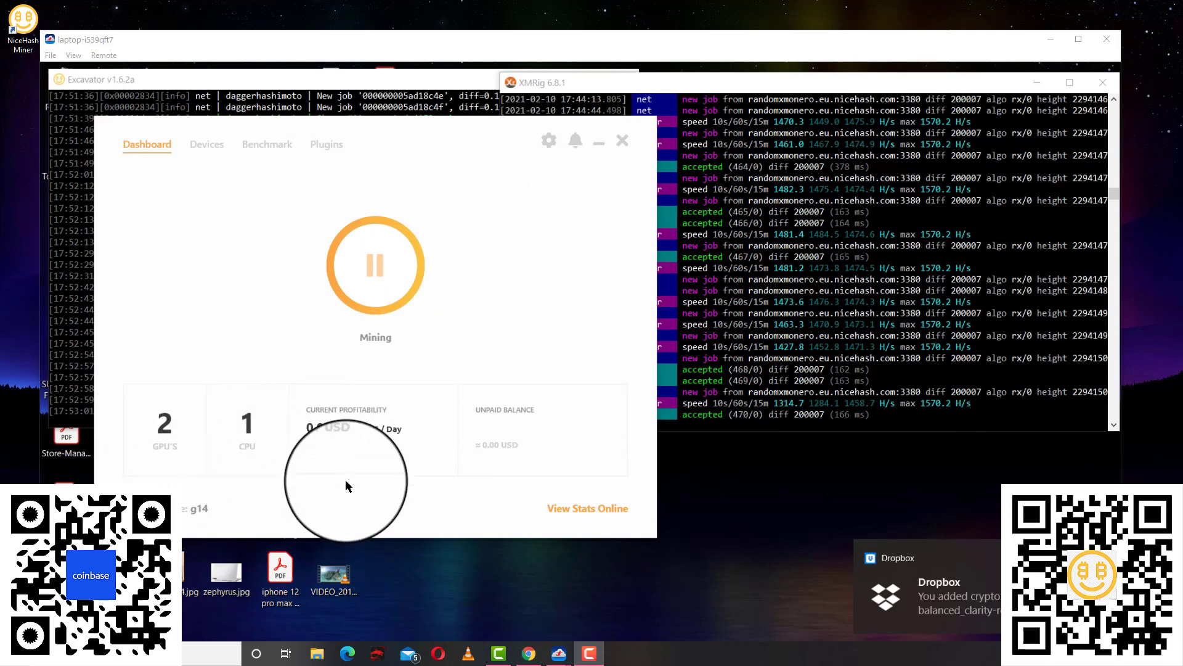
Check the g14 worker's current profitability and unpaid balance, and browse the full list of miner plugins.
{"action": "mouse_move", "coordinate": [318, 455]}
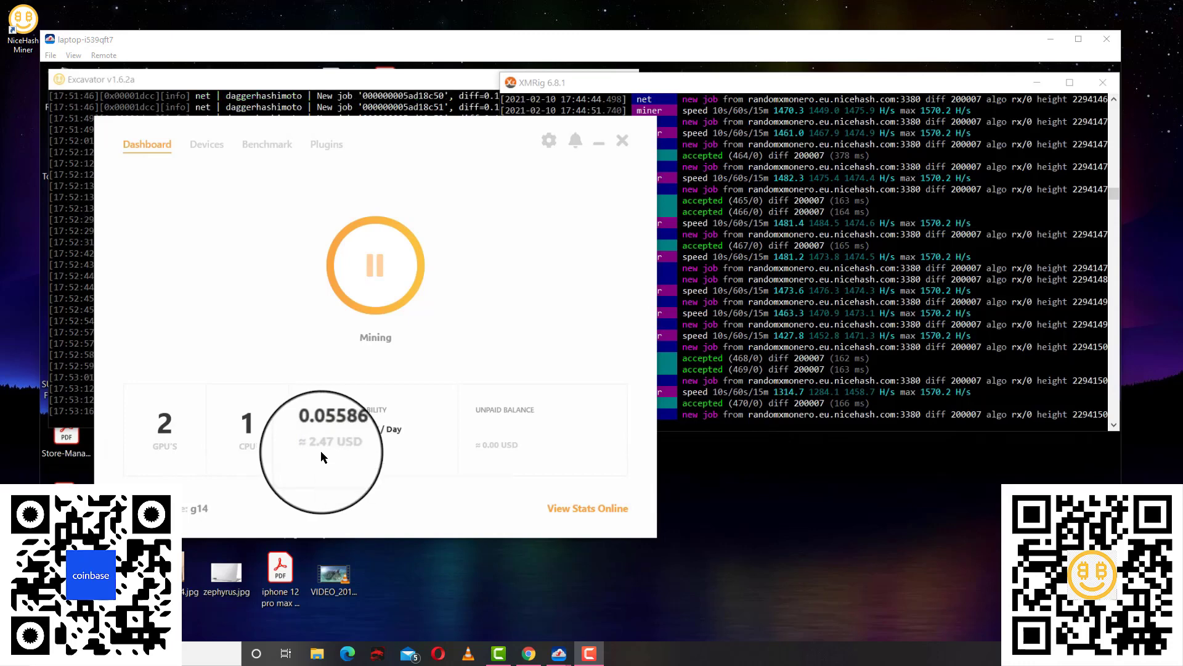
{"action": "mouse_move", "coordinate": [320, 435]}
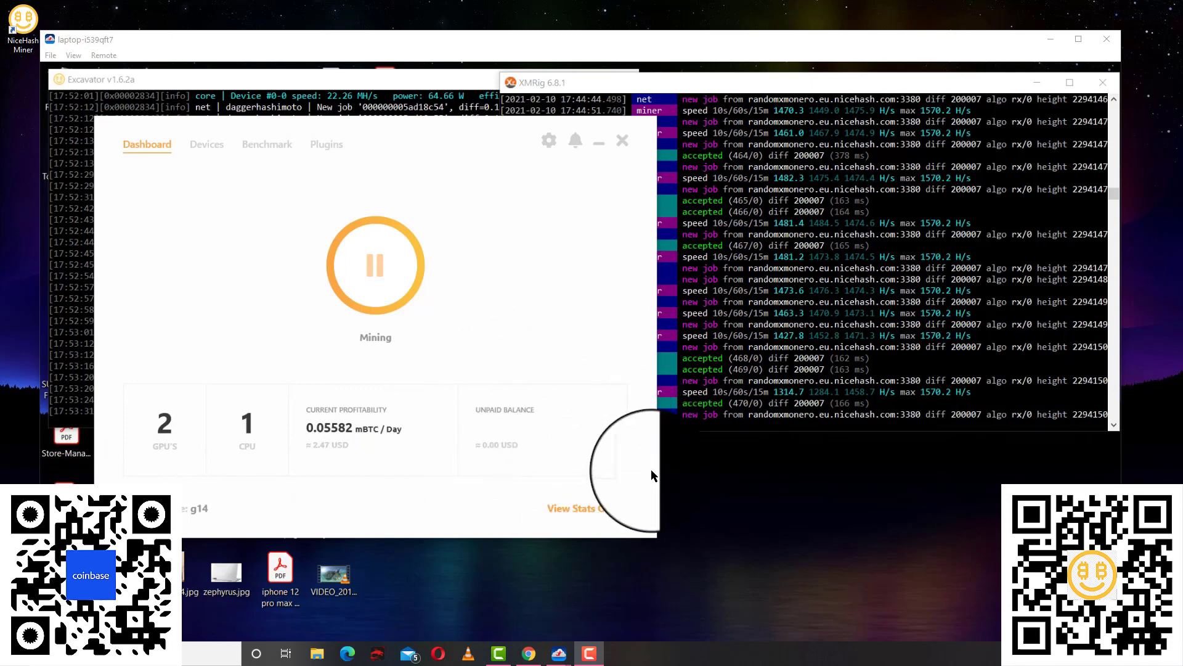
{"action": "mouse_move", "coordinate": [555, 449]}
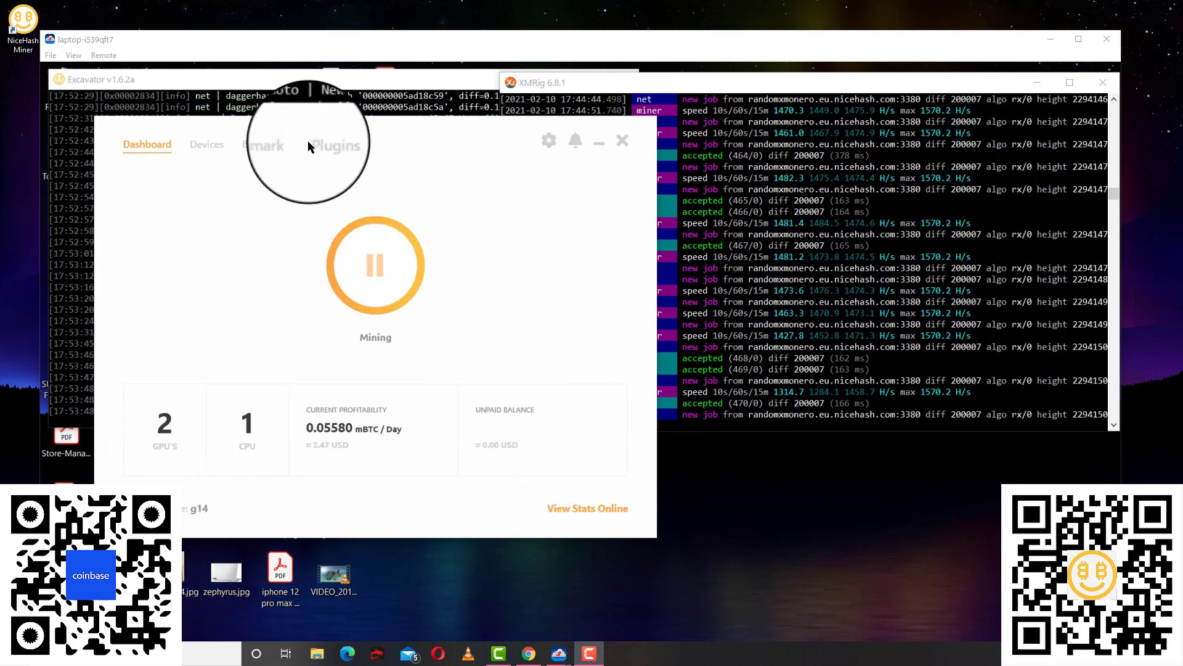
{"action": "left_click", "coordinate": [210, 148]}
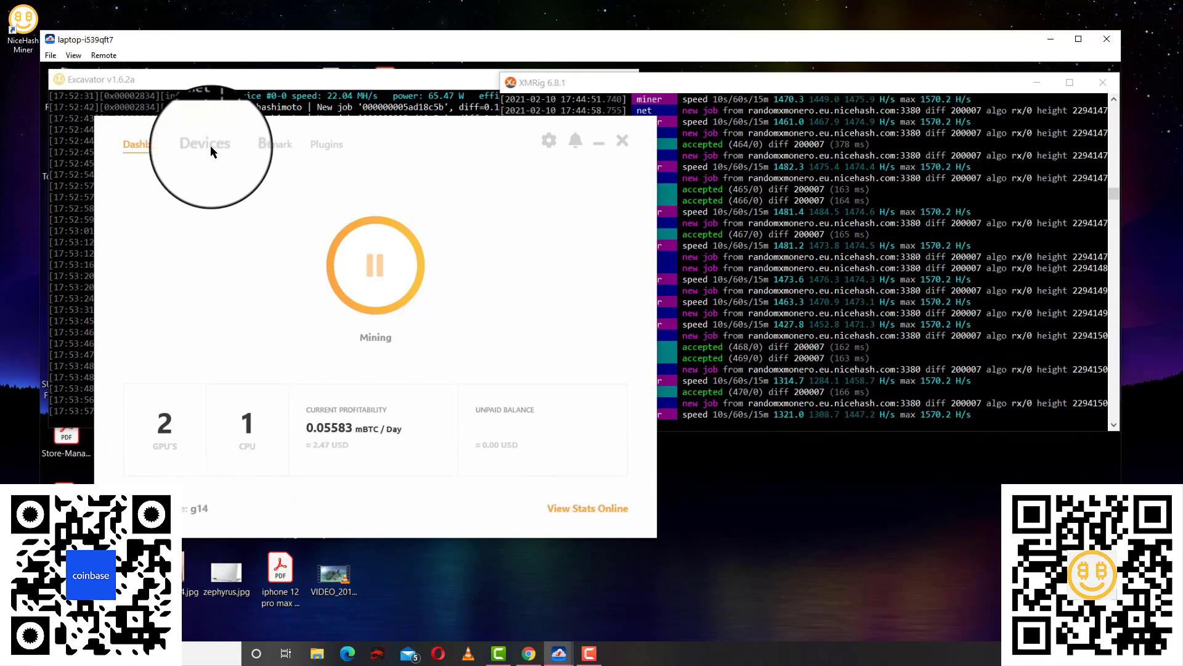
{"action": "left_click", "coordinate": [323, 144]}
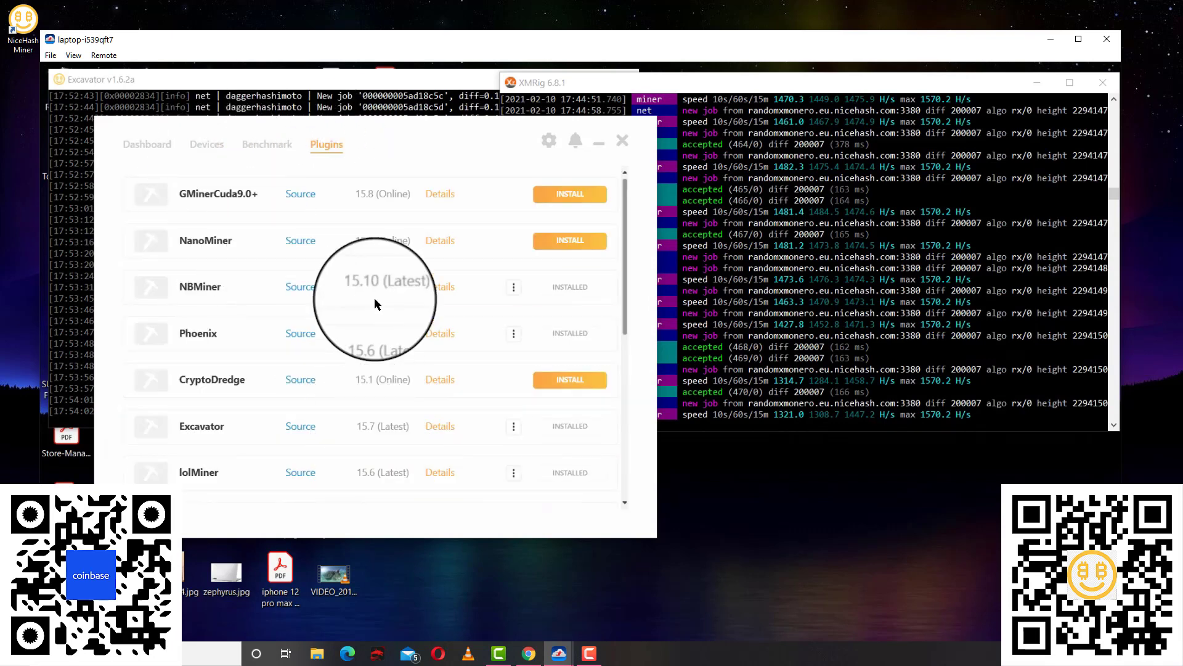
{"action": "left_click_drag", "start_coordinate": [630, 303], "coordinate": [631, 453]}
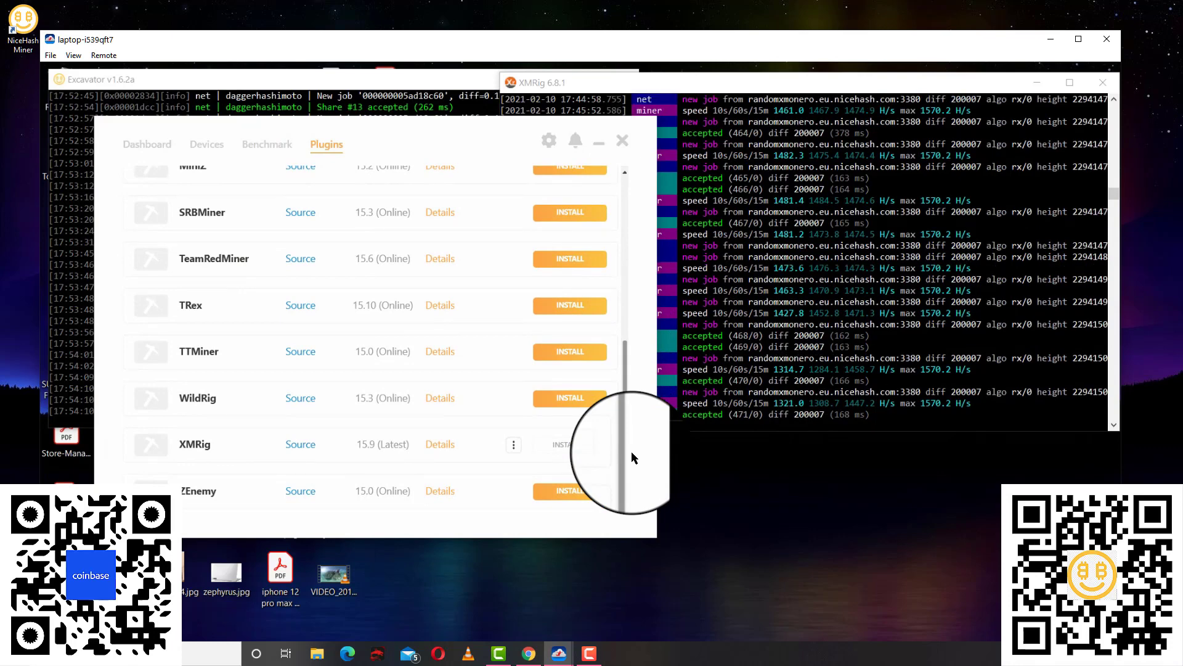
{"action": "left_click_drag", "start_coordinate": [632, 454], "coordinate": [629, 221]}
Examine the g14 worker's benchmark overview and the status of its mining devices, and return to the dashboard.
{"action": "left_click", "coordinate": [265, 145]}
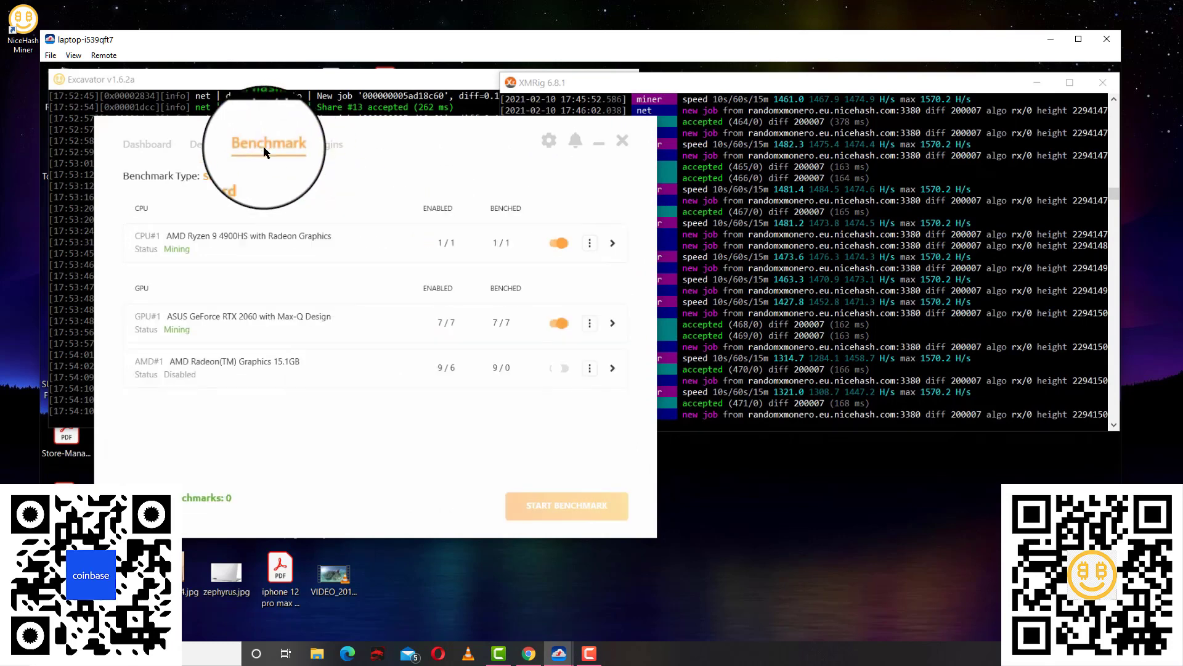
{"action": "left_click", "coordinate": [205, 146]}
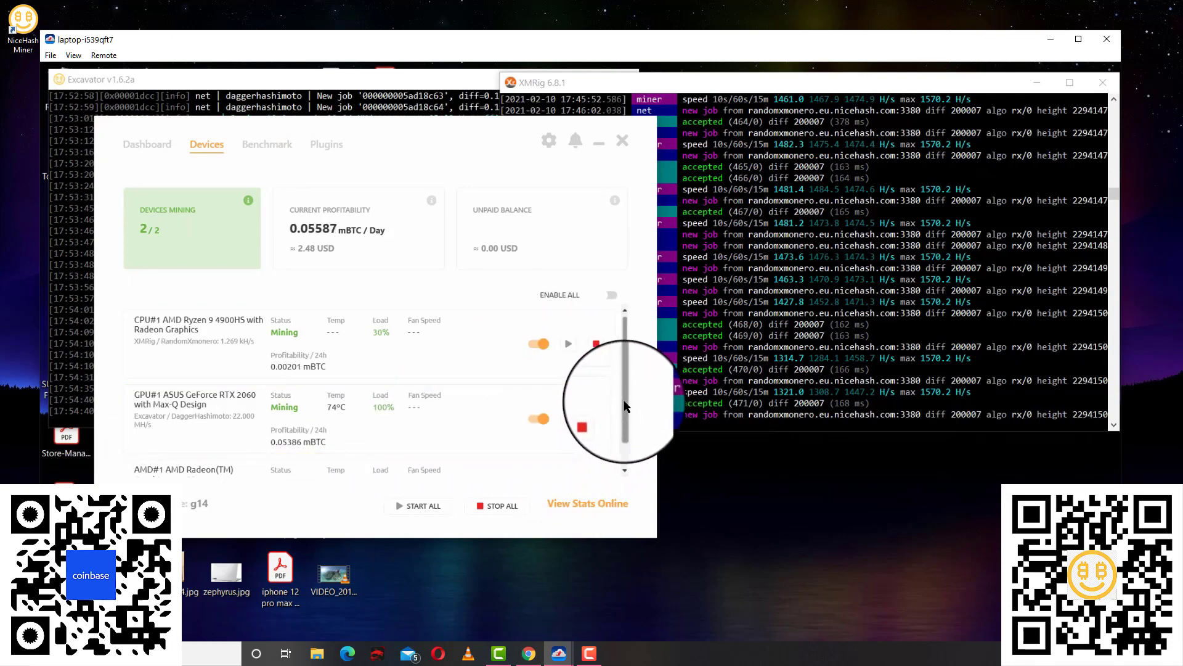
{"action": "left_click_drag", "start_coordinate": [623, 399], "coordinate": [617, 367]}
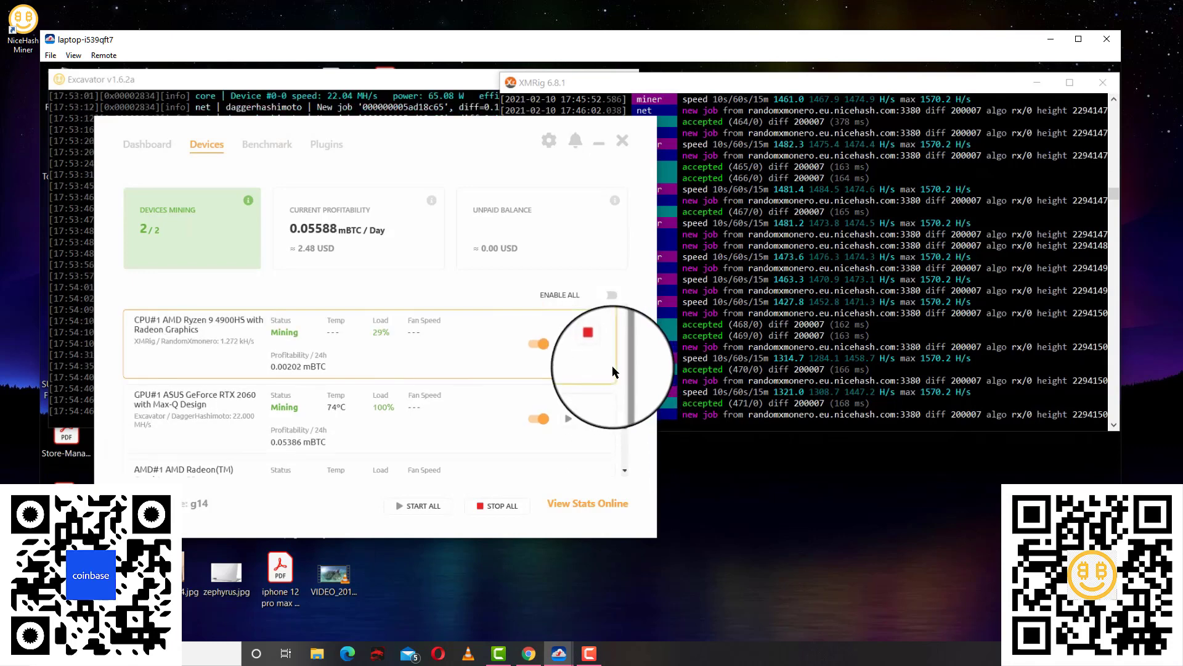
{"action": "left_click", "coordinate": [169, 147]}
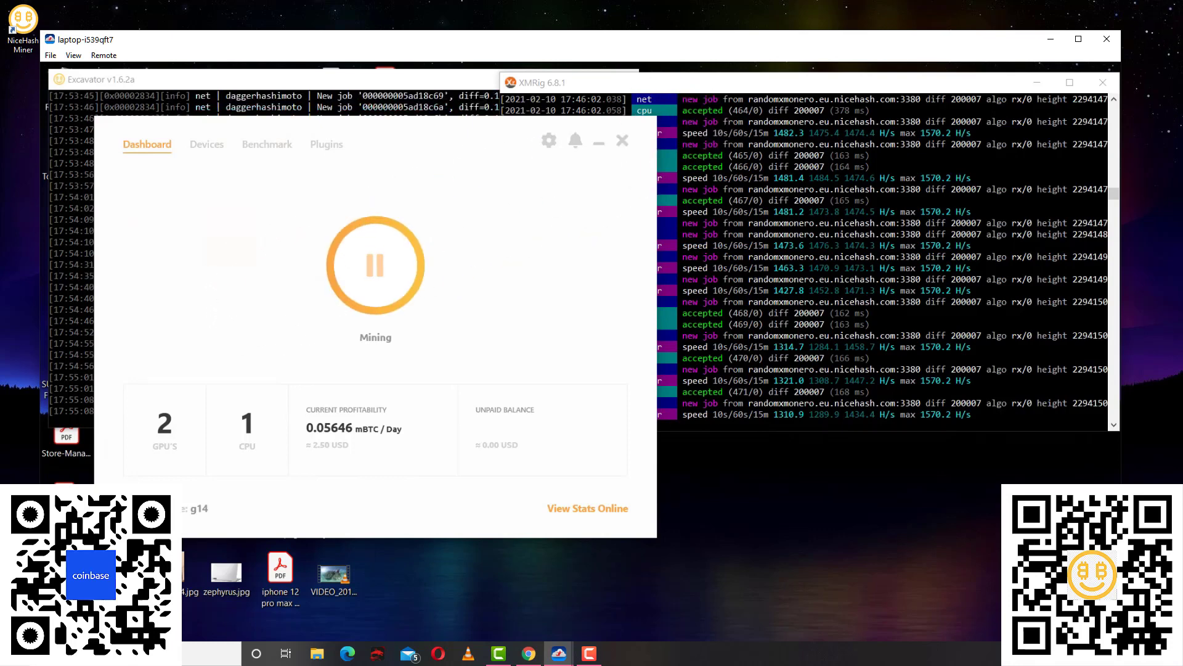
Switch to Google Chrome.
{"action": "left_click", "coordinate": [529, 653]}
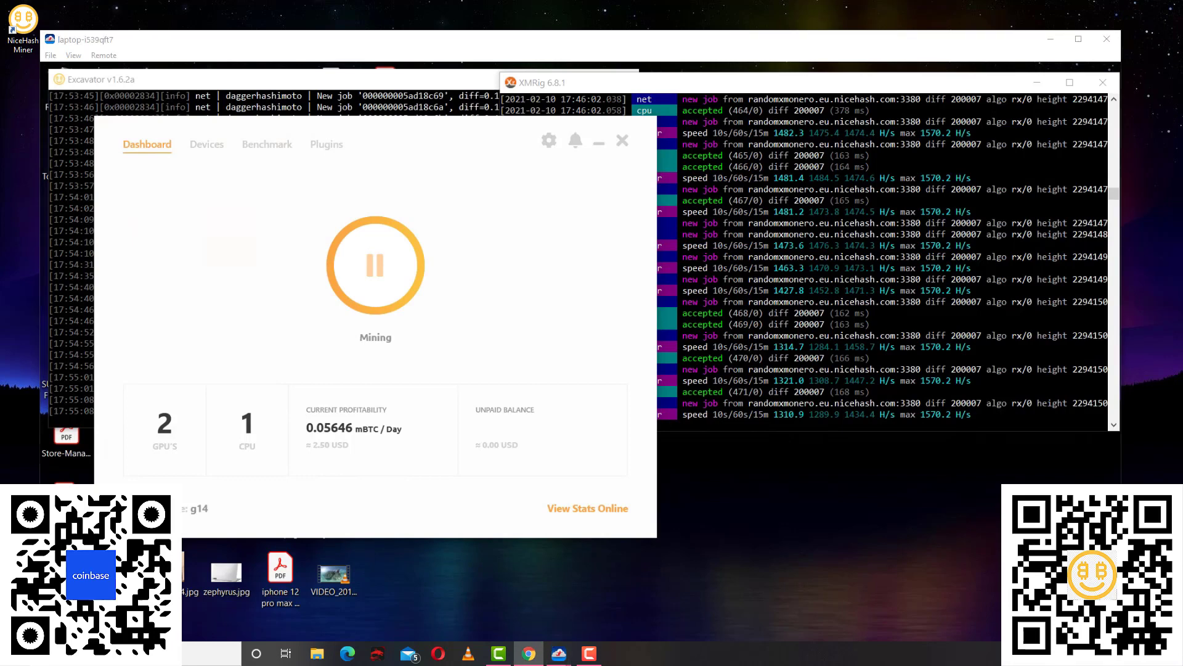